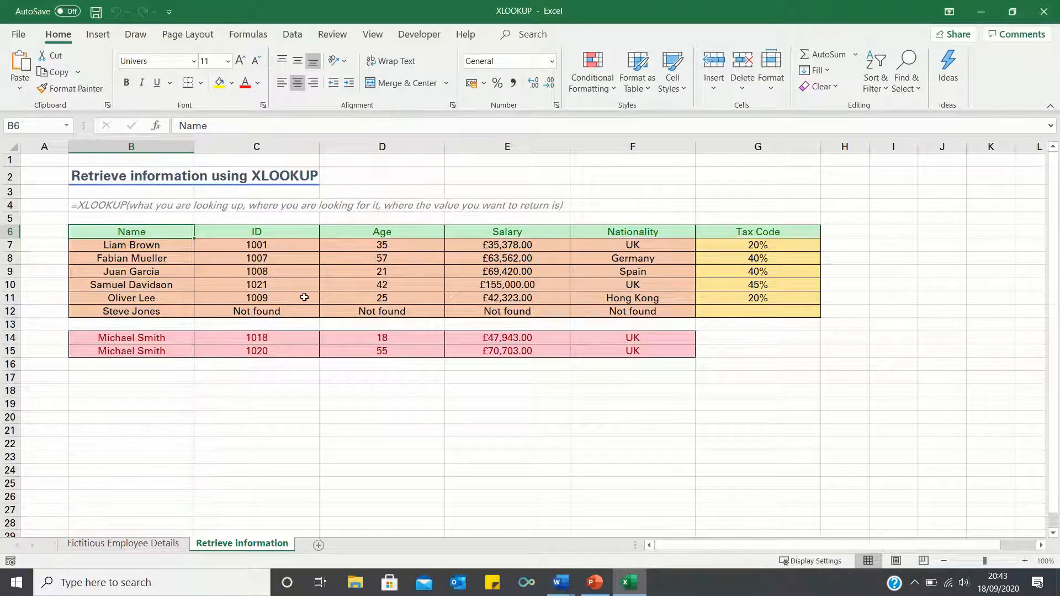
- Start an XLOOKUP formula in C7 with B7 as lookup value and the names F5:F34 on Fictitious Employee Details as lookup array
key(ctrl+Page_Up)
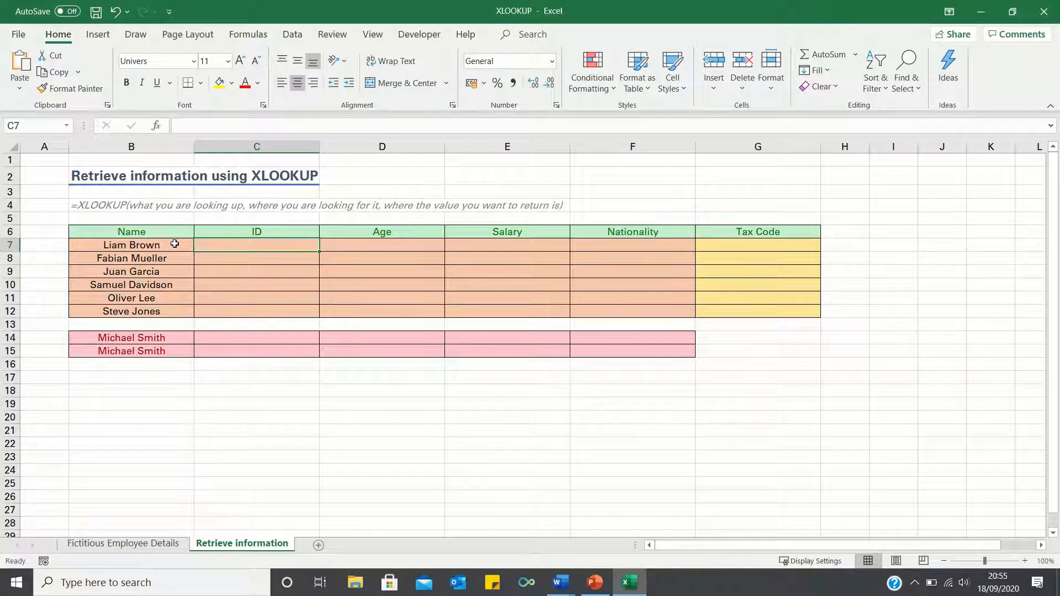
text(=xlookup()
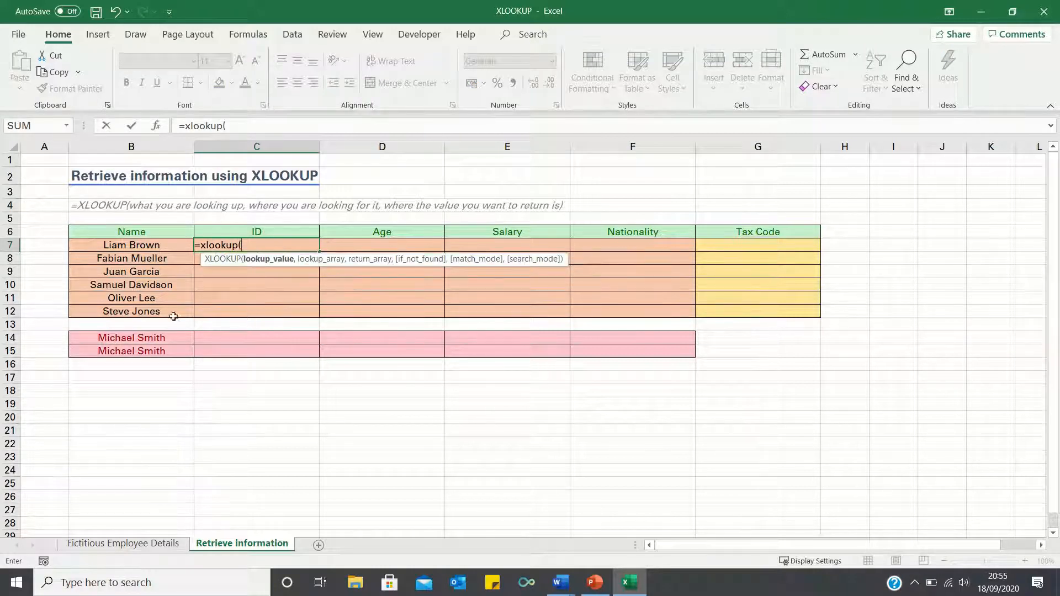
click(134, 246)
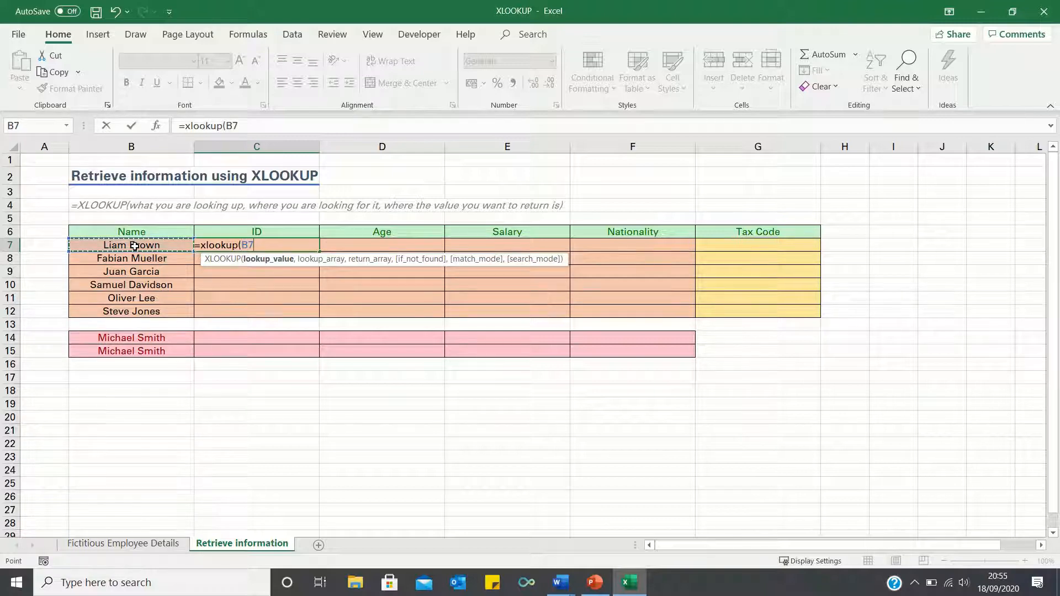
text(,)
key(ctrl+Page_Up)
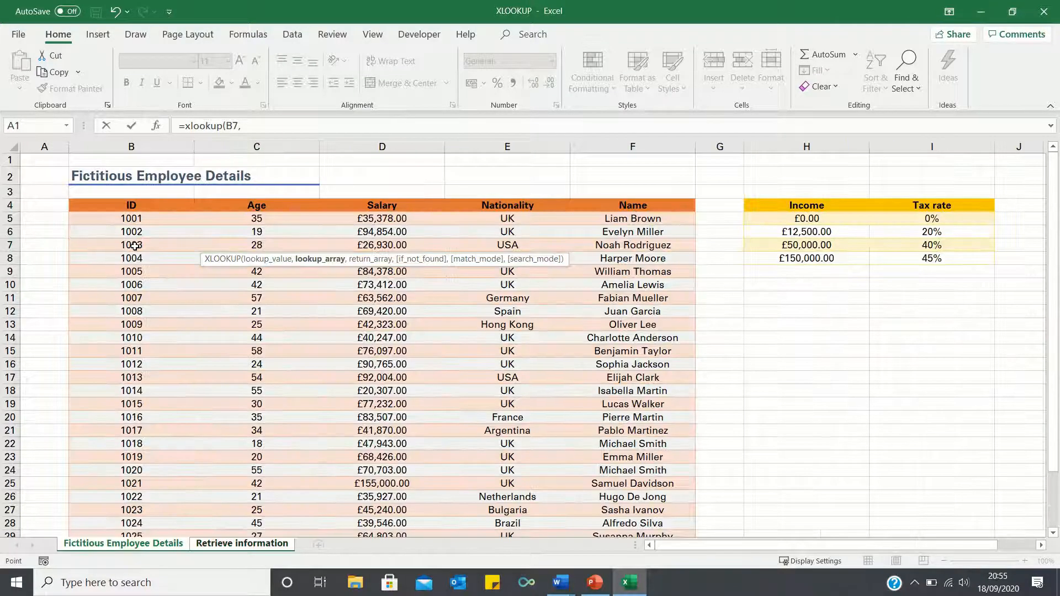
click(658, 220)
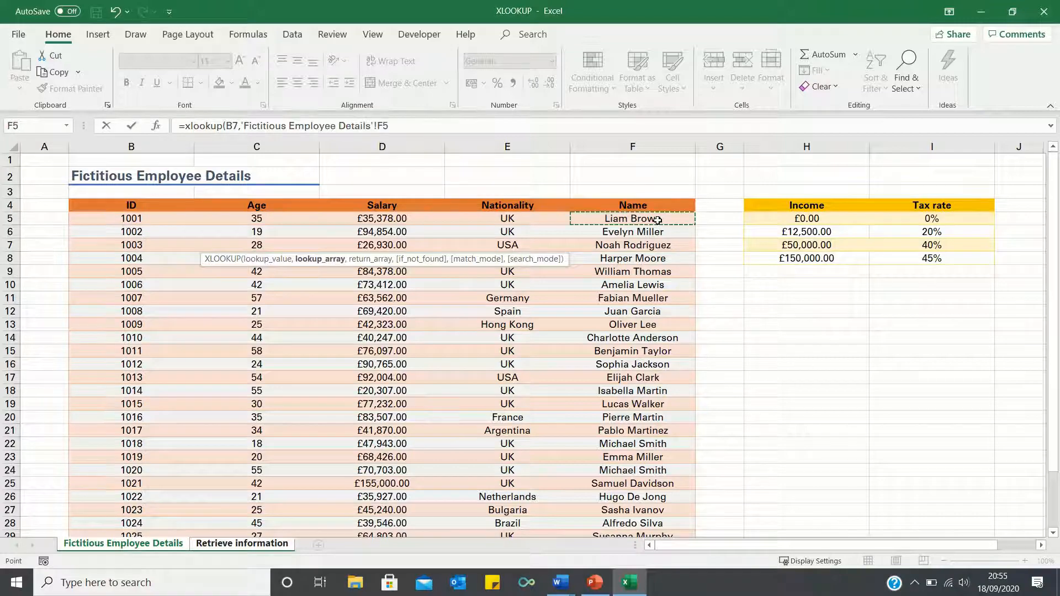
key(ctrl+shift+Down)
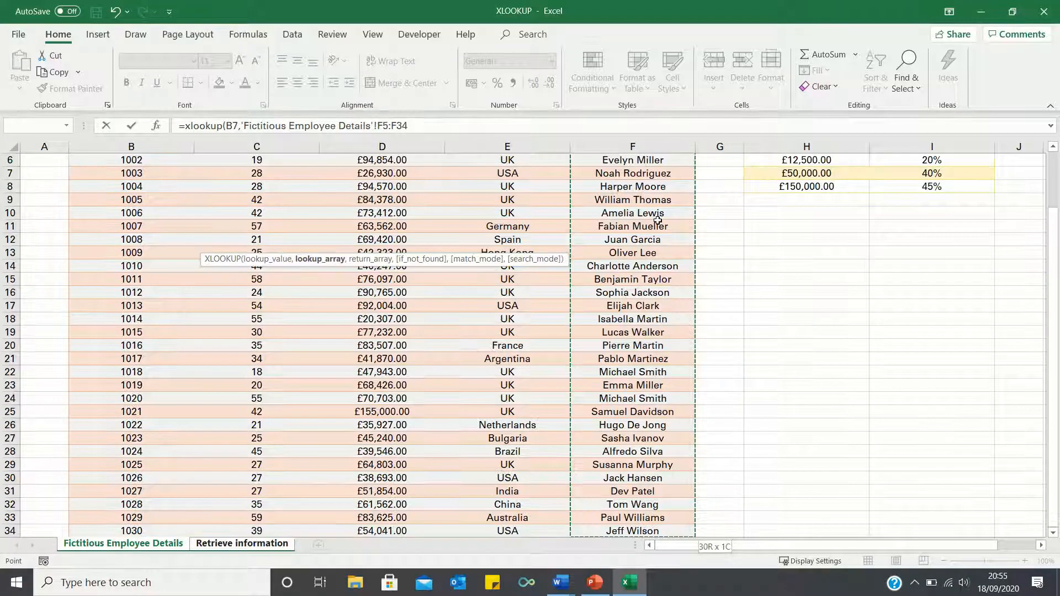
- Complete the C7 formula with the ID column B5:B34 as return array and check the result against the employee sheet
text(,)
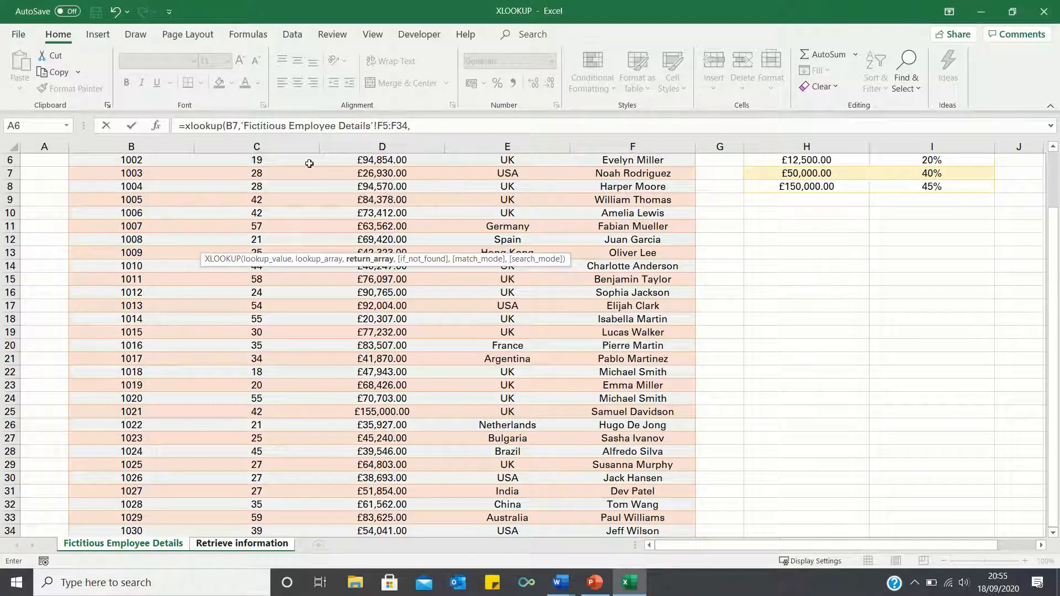
scroll(308, 174, up, 2)
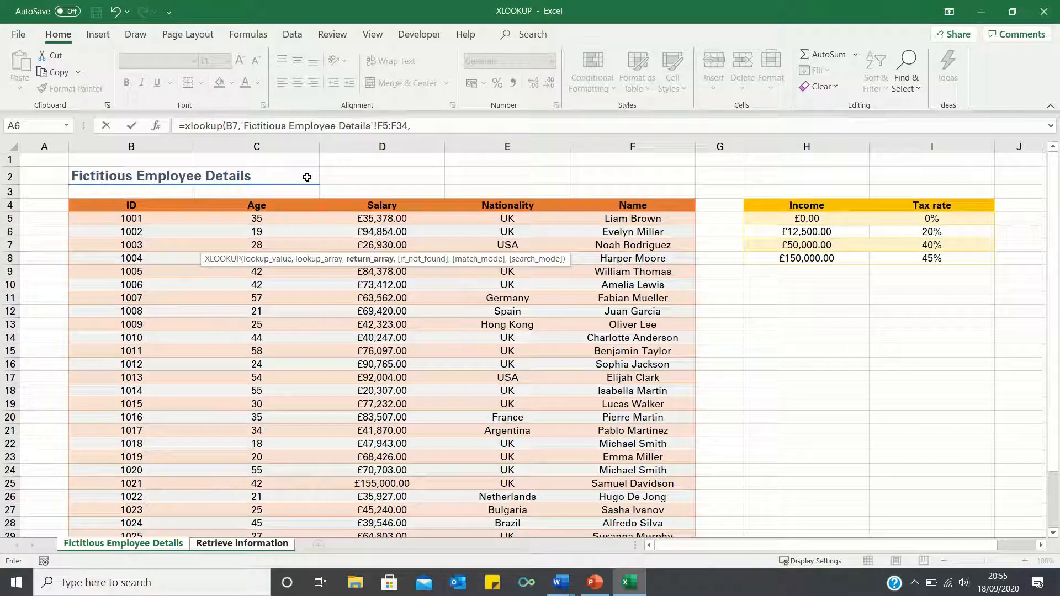
click(133, 221)
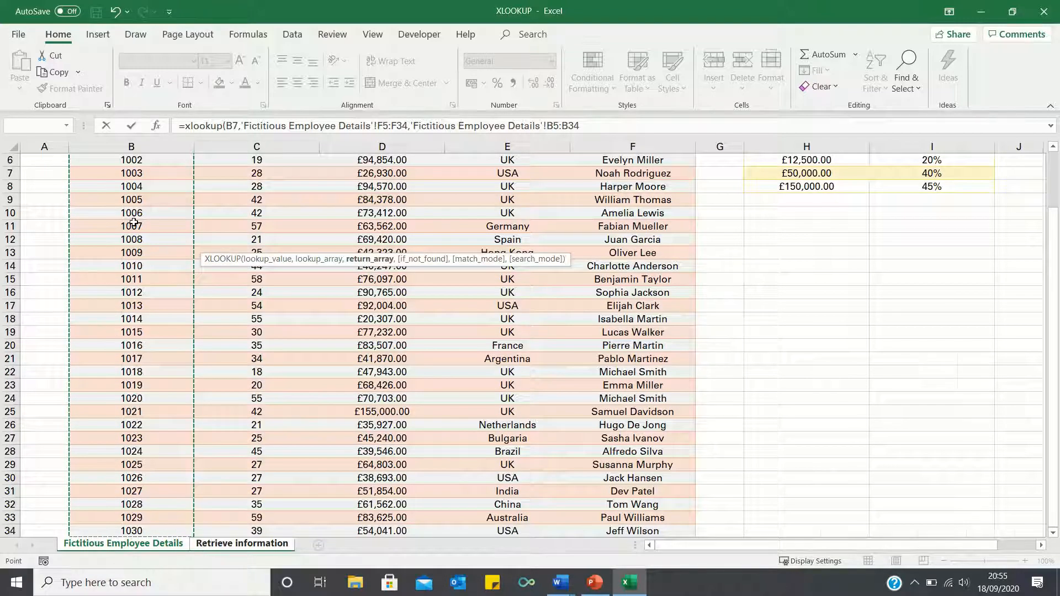
key(Return)
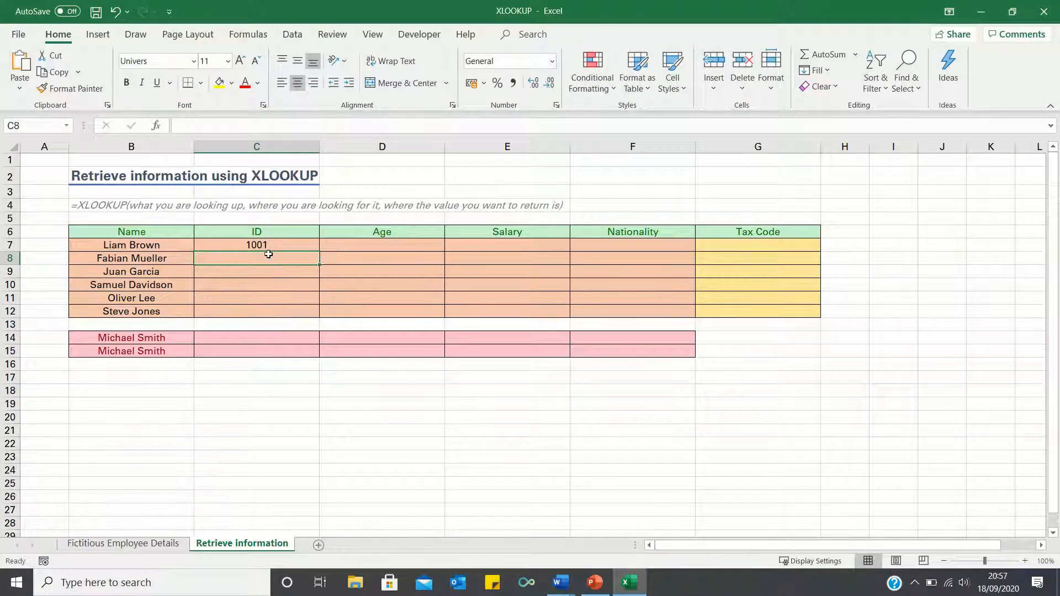
key(ctrl+Page_Up)
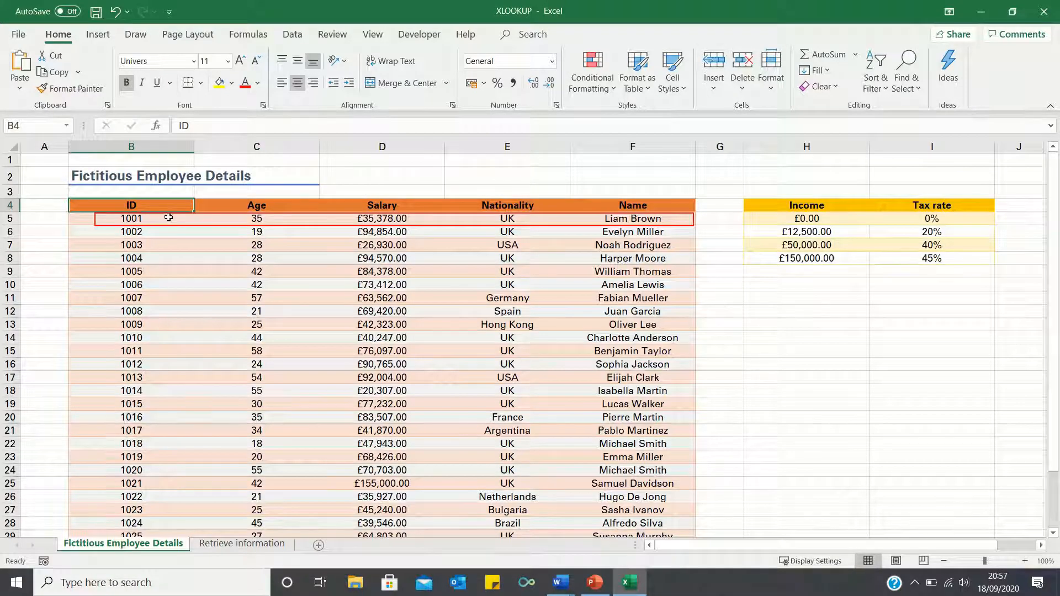
key(ctrl+Page_Down)
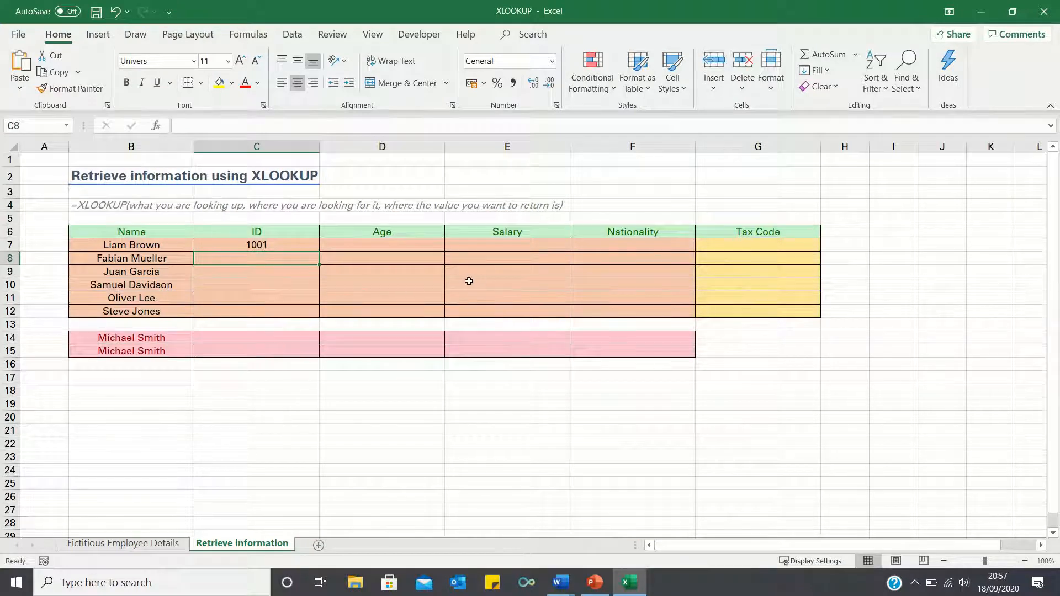
- Anchor the C7 formula's lookup value as $B7 and its lookup array as $F$5:$F$34
click(289, 245)
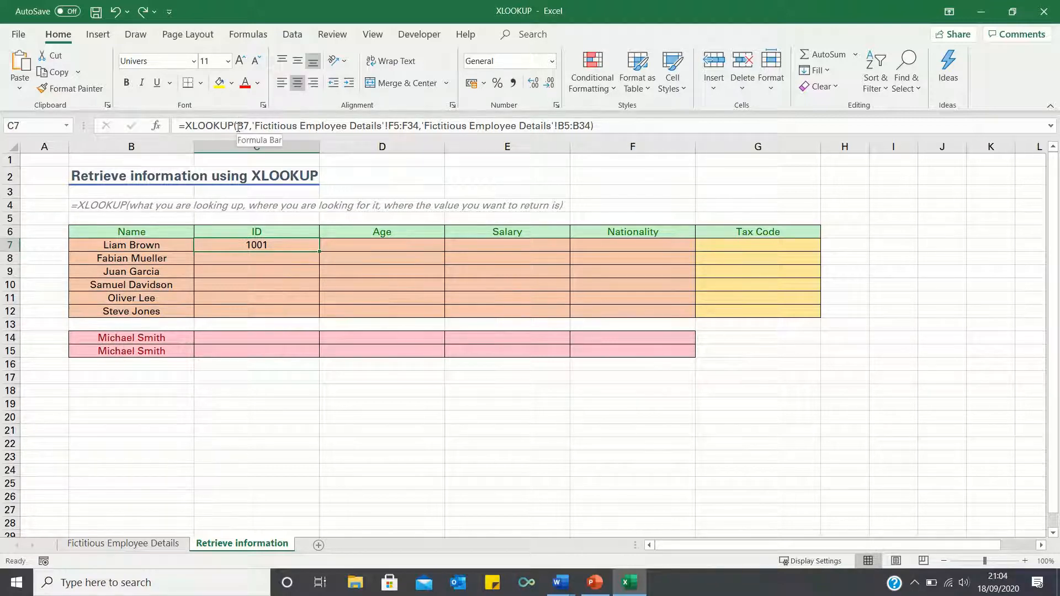
click(239, 126)
text($)
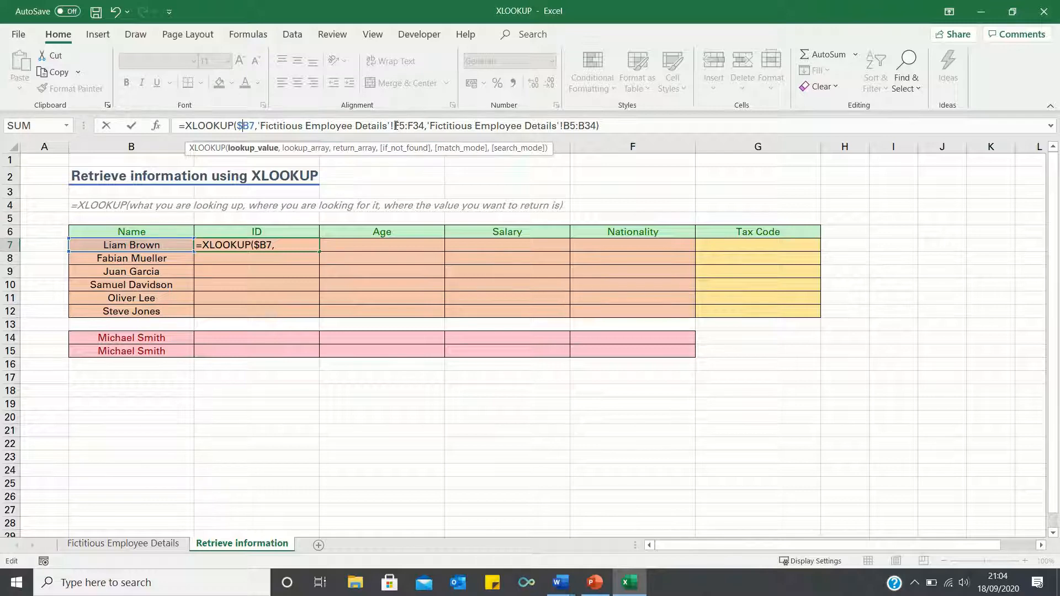
drag(396, 126, 424, 125)
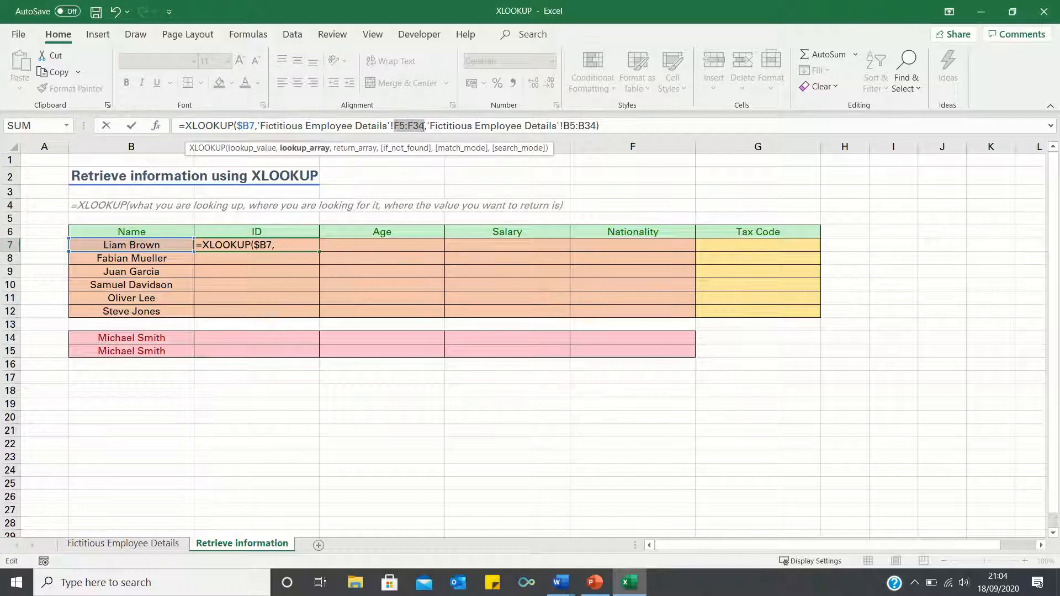
key(F4)
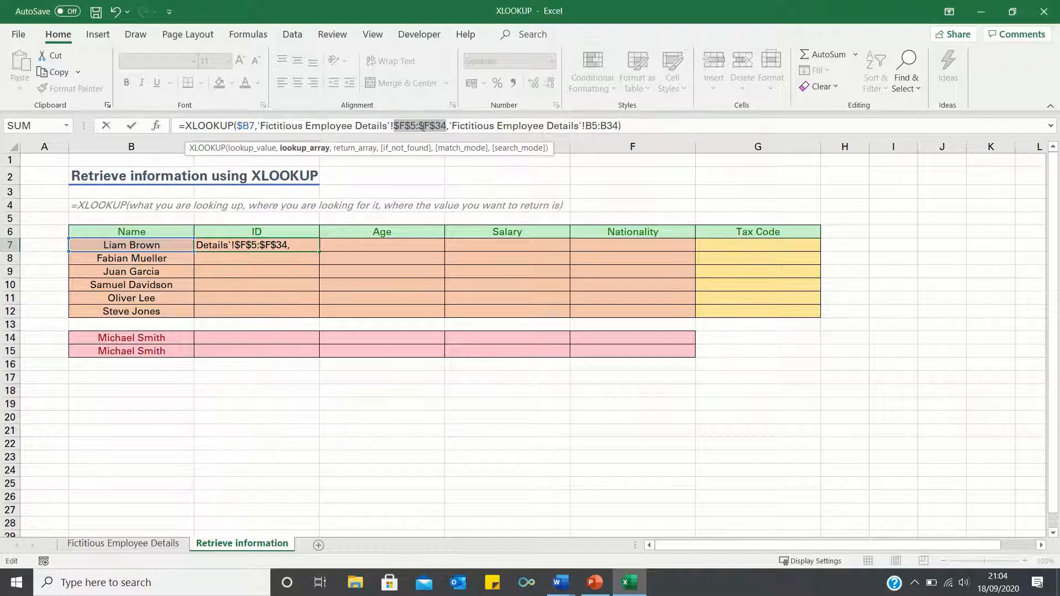
- Lock only the rows of the C7 formula's return array, making it B$5:B$34
click(586, 126)
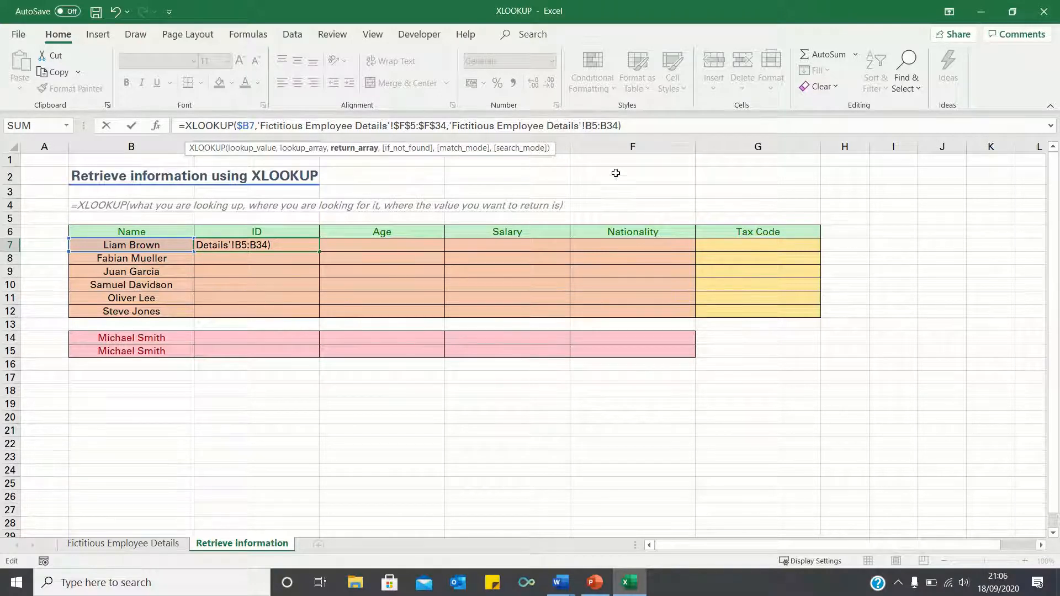
click(593, 126)
text($)
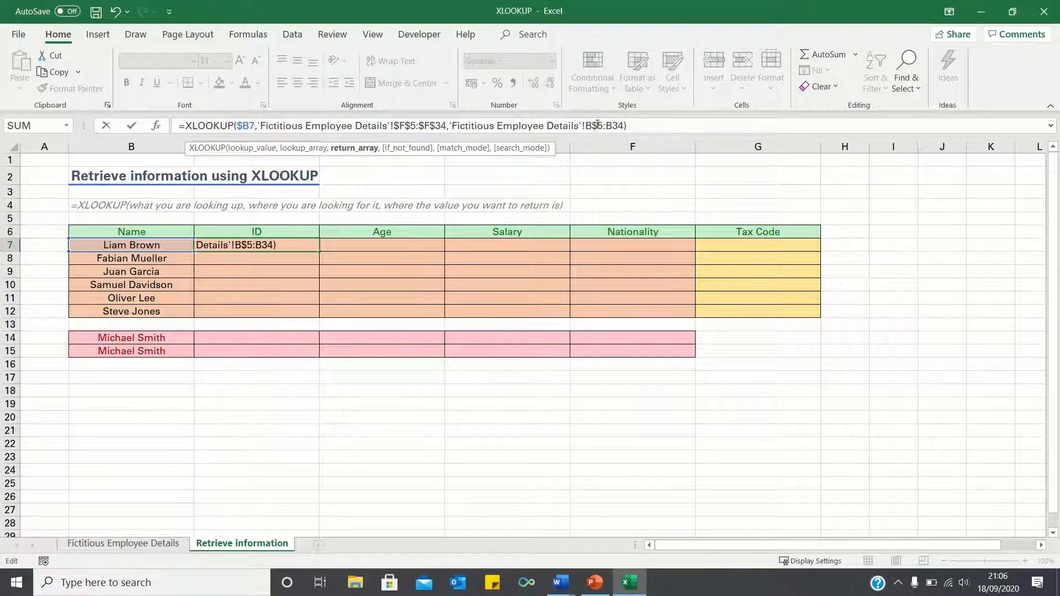
text($)
key(Return)
- Copy the C7 formula across and down to fill C7:F12
click(298, 244)
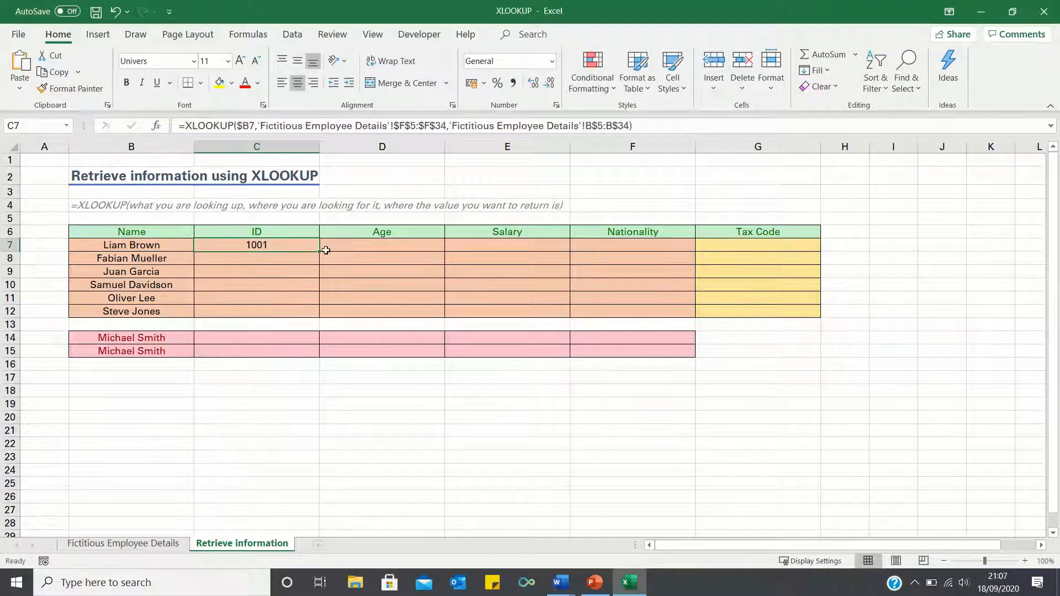
drag(319, 251, 673, 317)
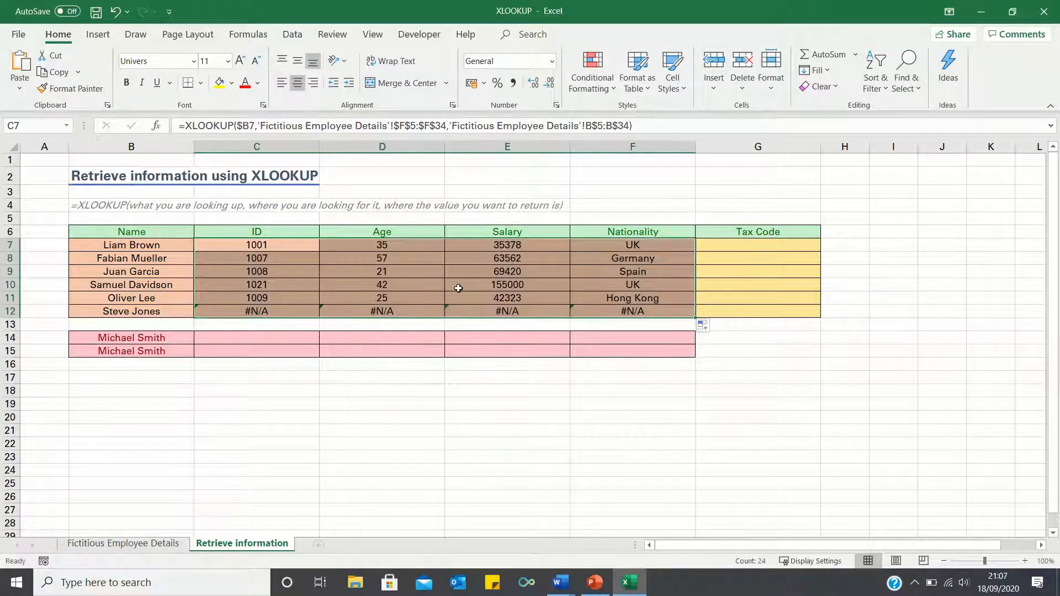
click(284, 246)
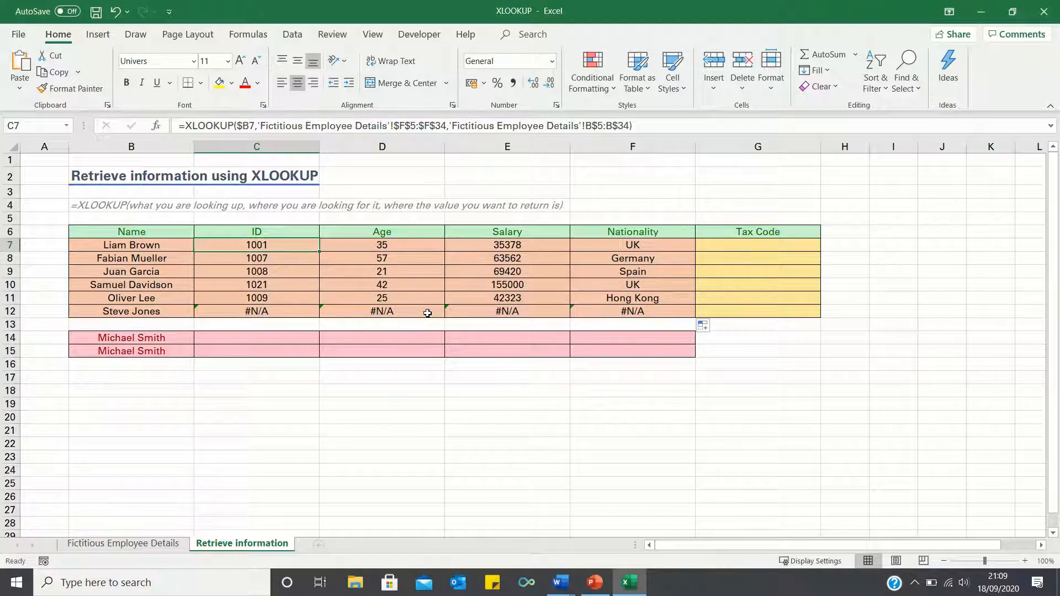
- Check the employee sheet for the name in B12, add "Not Found" as if_not_found argument in C12, and fill across to F12
key(ctrl+Page_Up)
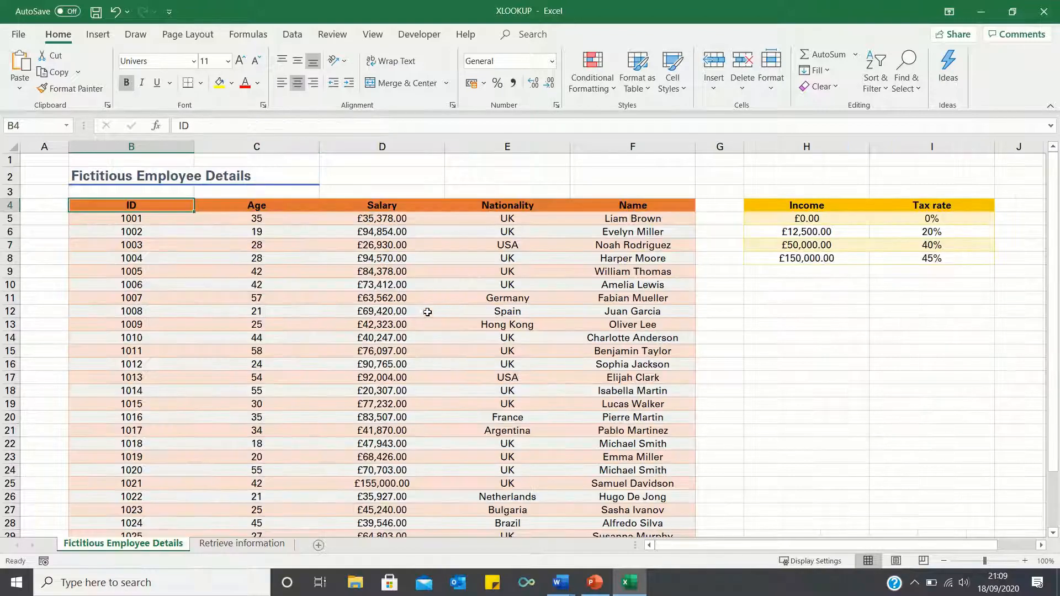
scroll(676, 405, down, 3)
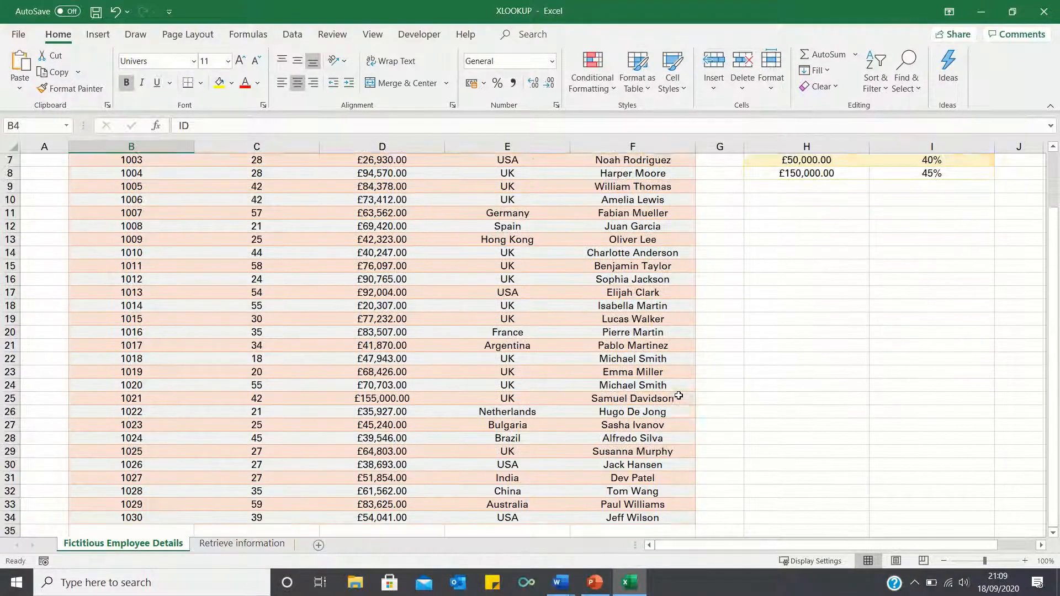
key(ctrl+Page_Down)
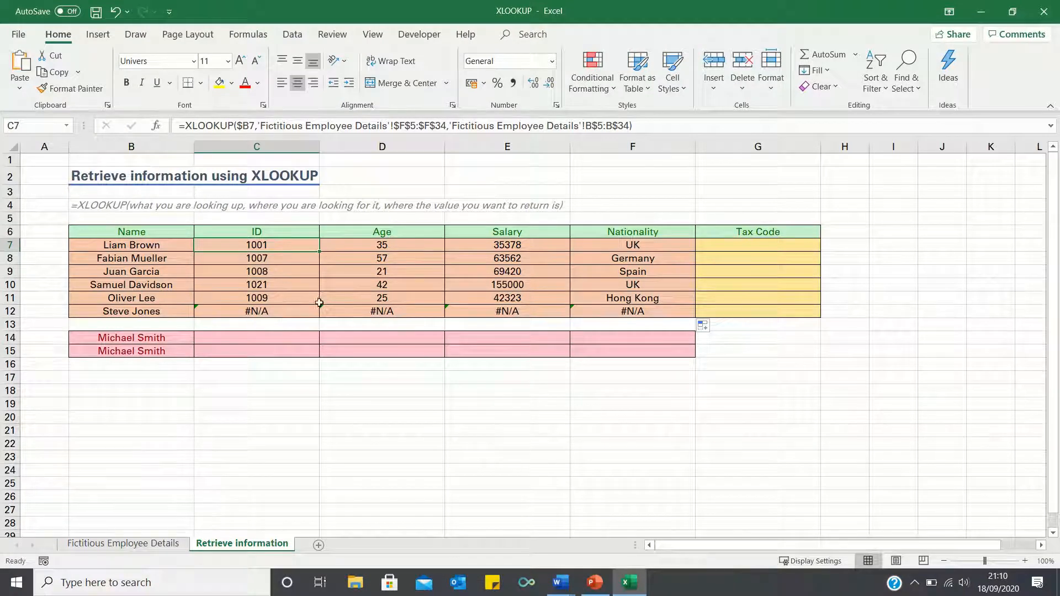
click(288, 311)
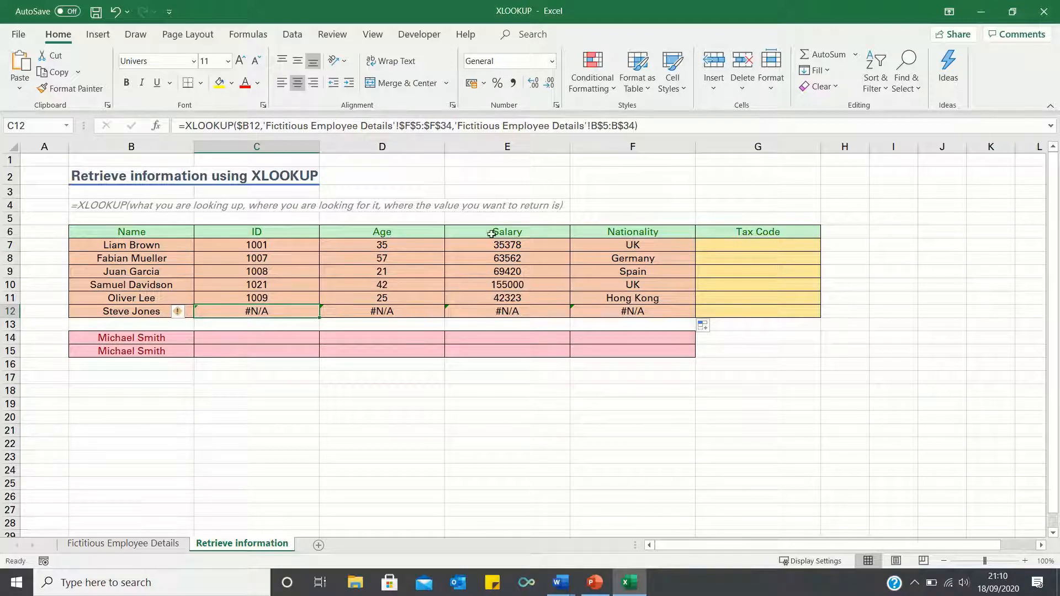
click(635, 126)
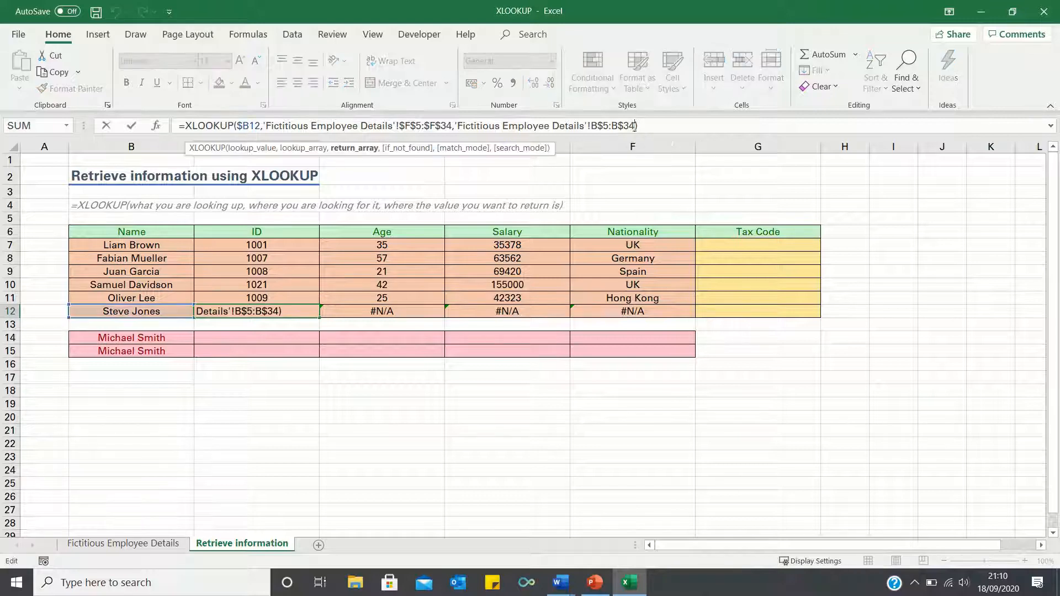
text(,"Not Found")
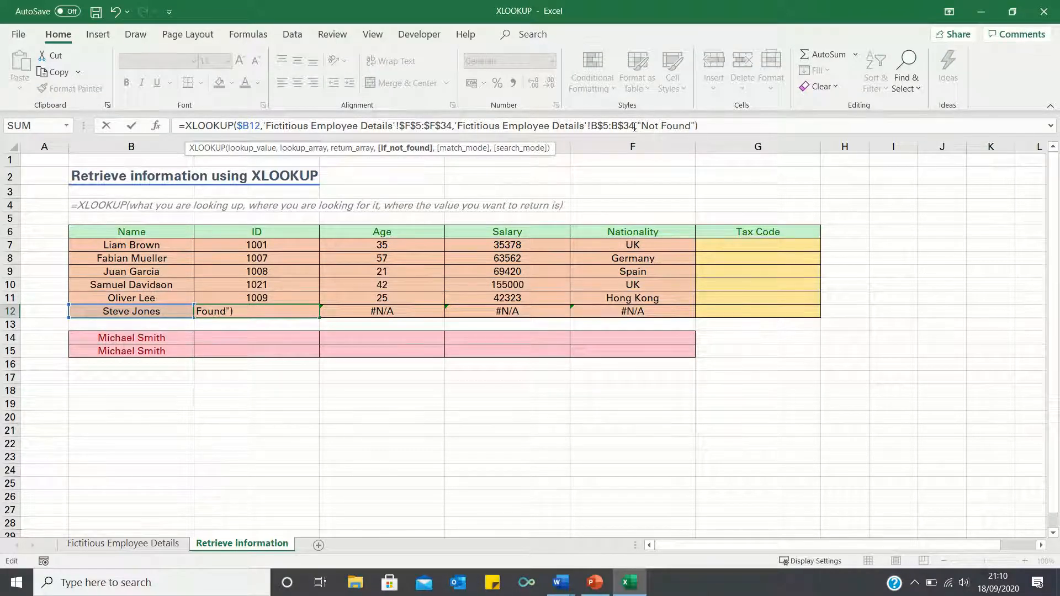
key(Return)
key(Up)
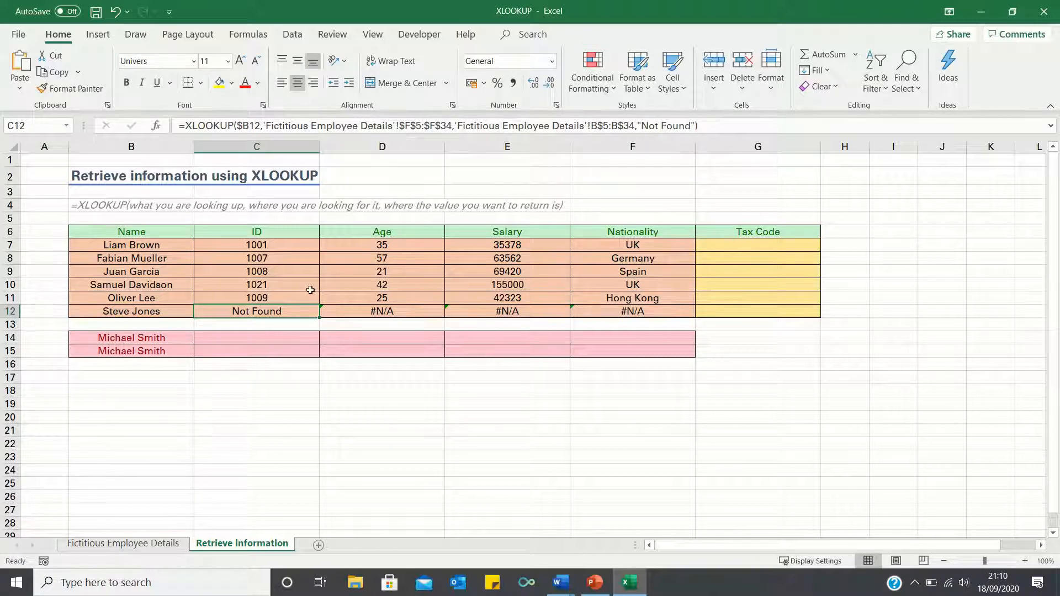
drag(320, 318, 694, 317)
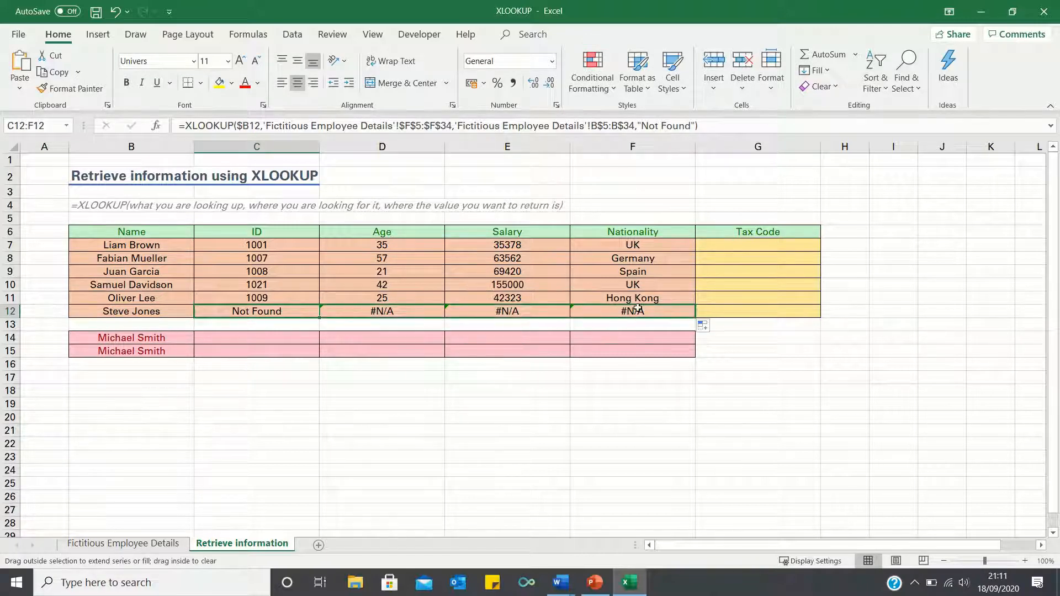
click(292, 246)
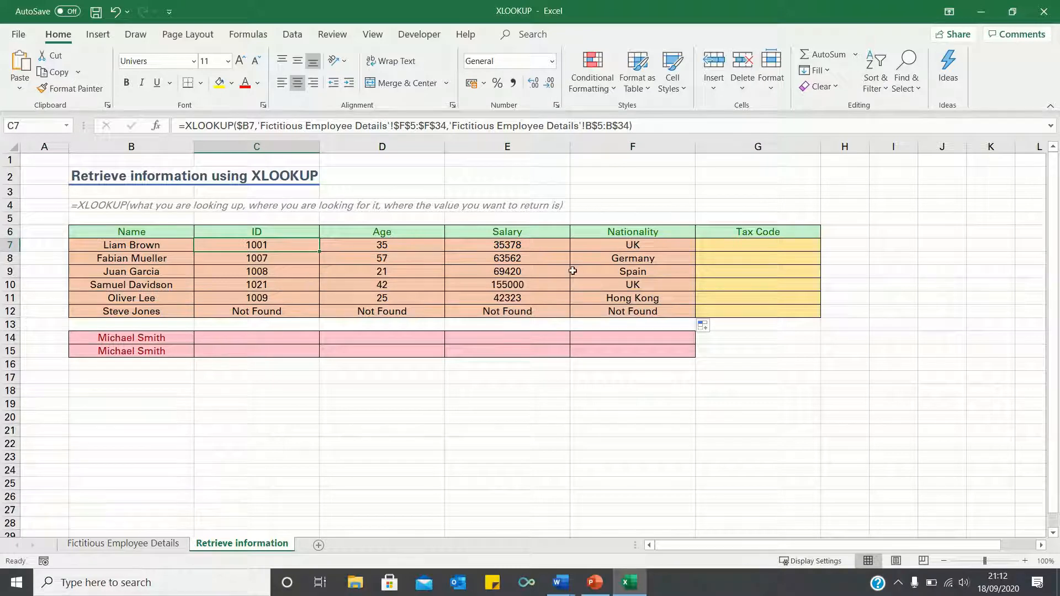
- Start an XLOOKUP in G7 with E7 as lookup value and the Income range H5:H8 on the Fictitious Employee Details sheet as lookup array
click(756, 247)
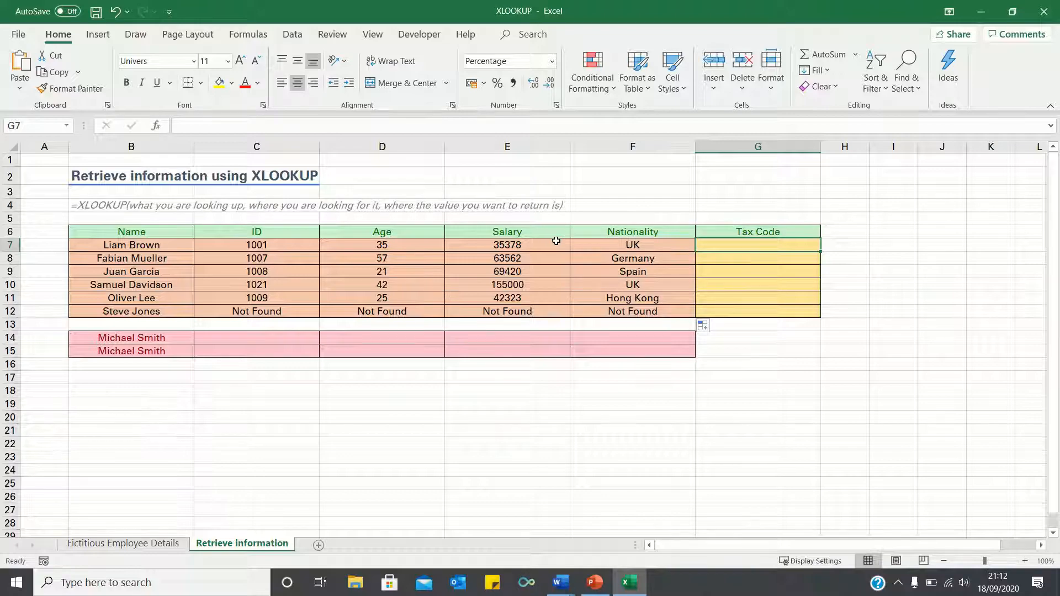
key(ctrl+Page_Up)
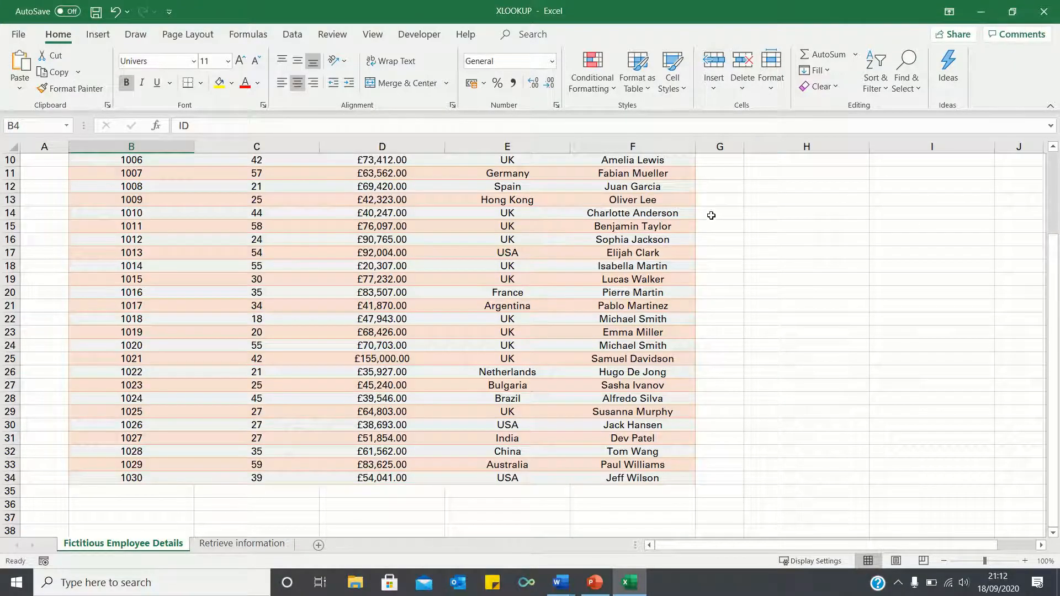
scroll(712, 216, up, 3)
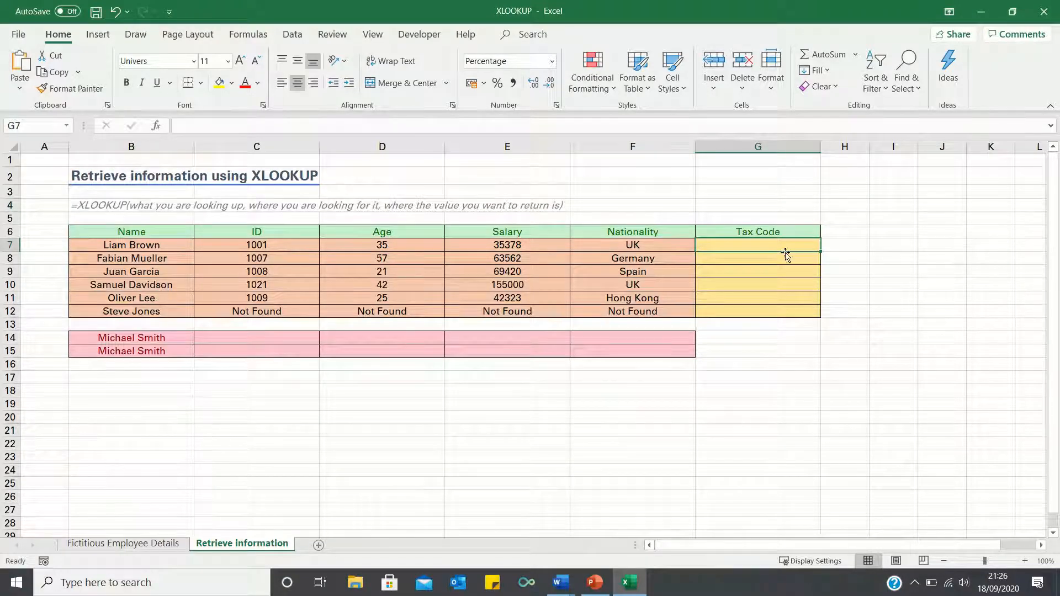
text(=xlook)
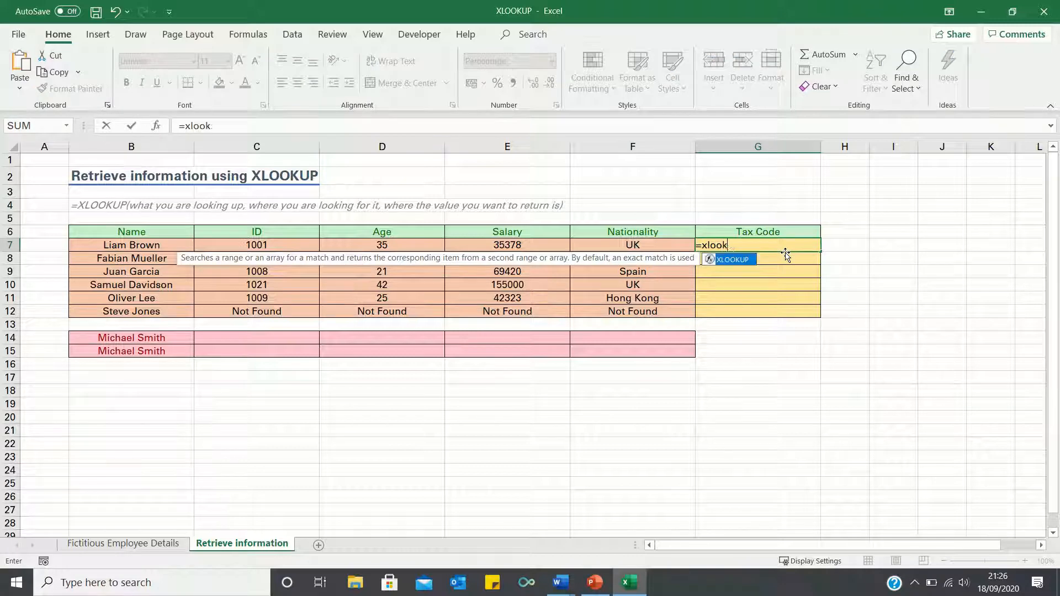
text(up()
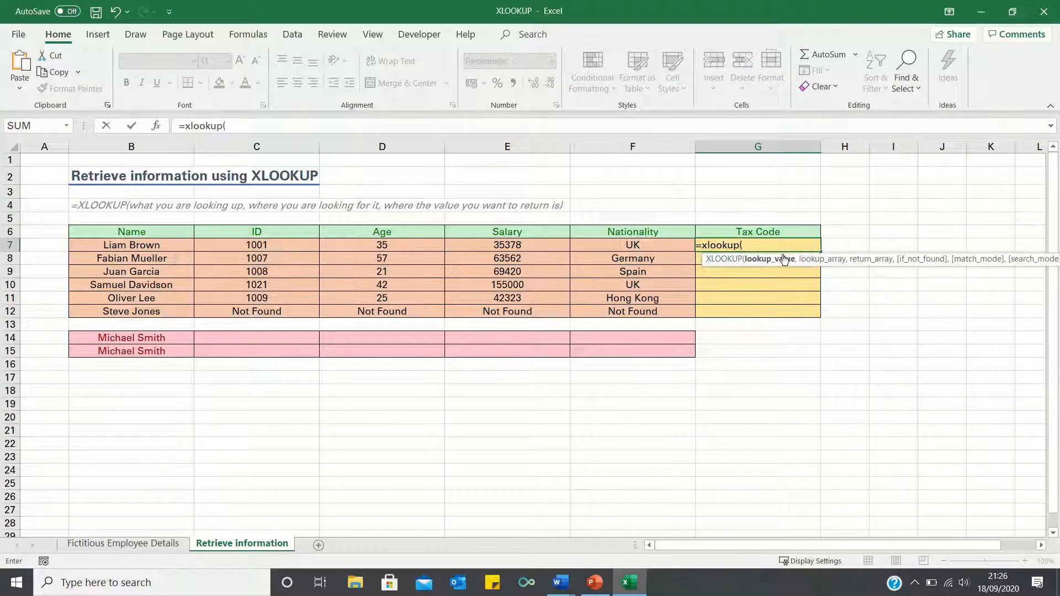
click(534, 245)
text(,)
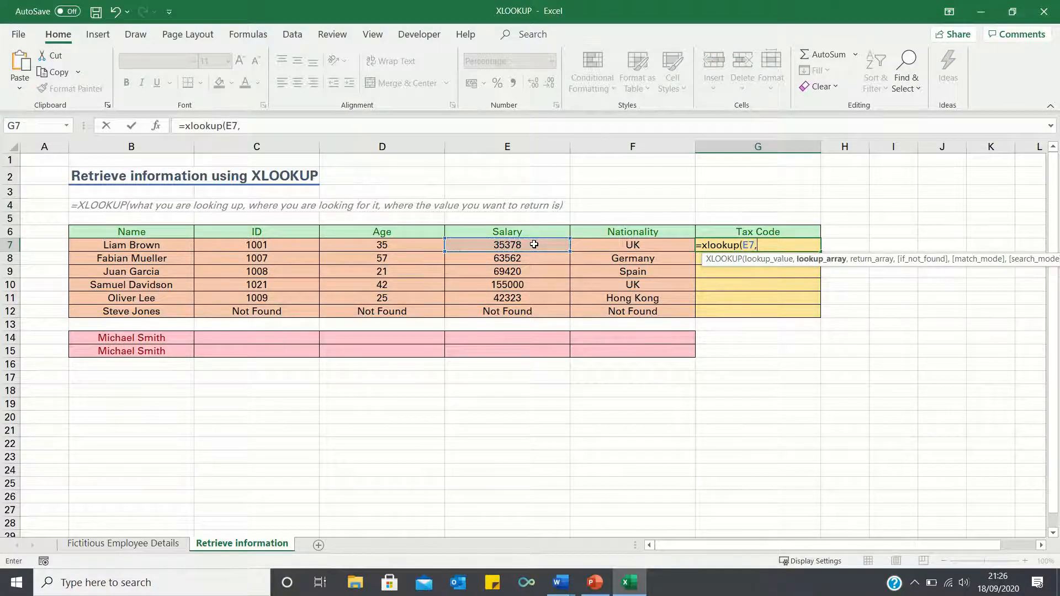
key(ctrl+Page_Up)
drag(819, 218, 819, 257)
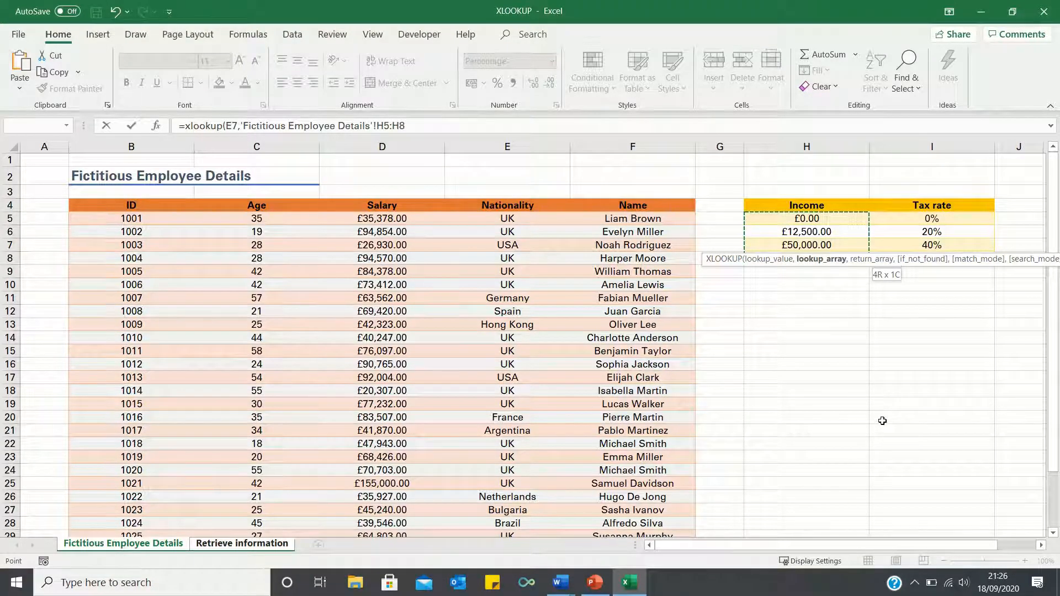
- Complete the XLOOKUP with tax rates I5:I8 as return array, an empty if_not_found argument, and match mode -1
text(,)
click(902, 219)
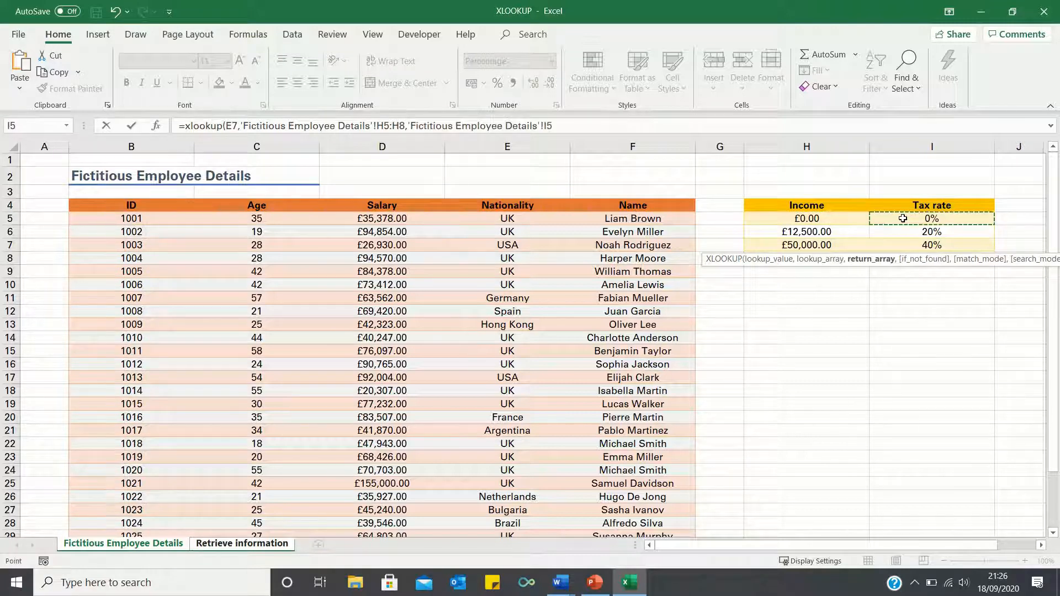
drag(903, 219, 931, 258)
text(,)
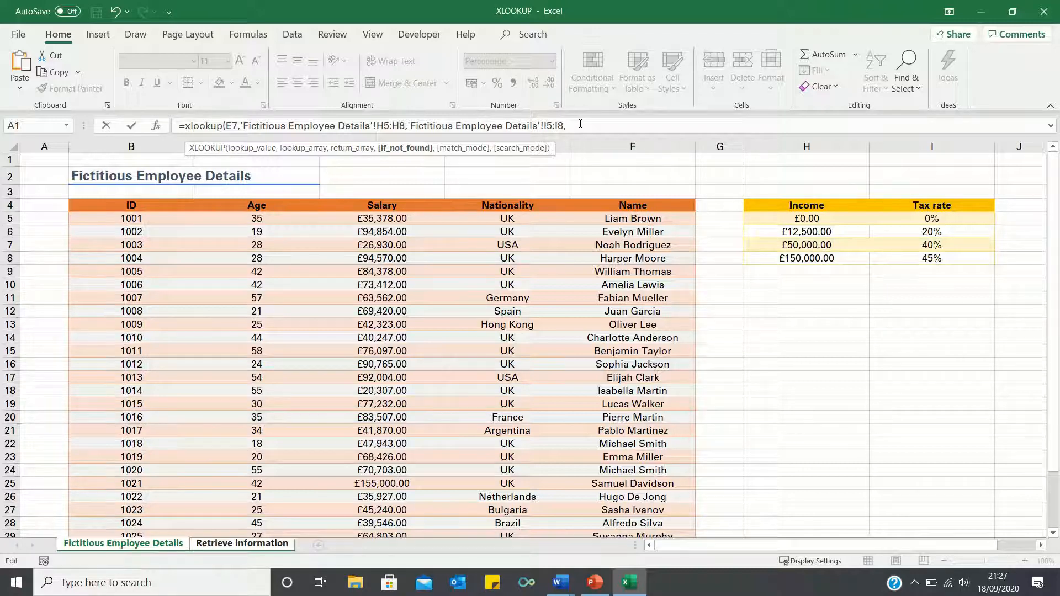
text(,)
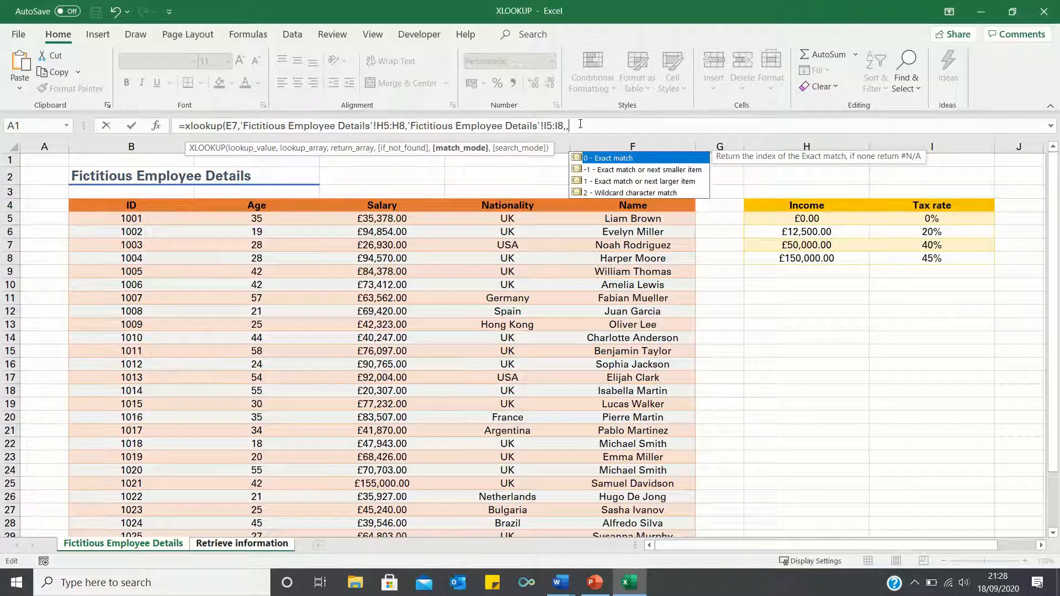
text(-1)
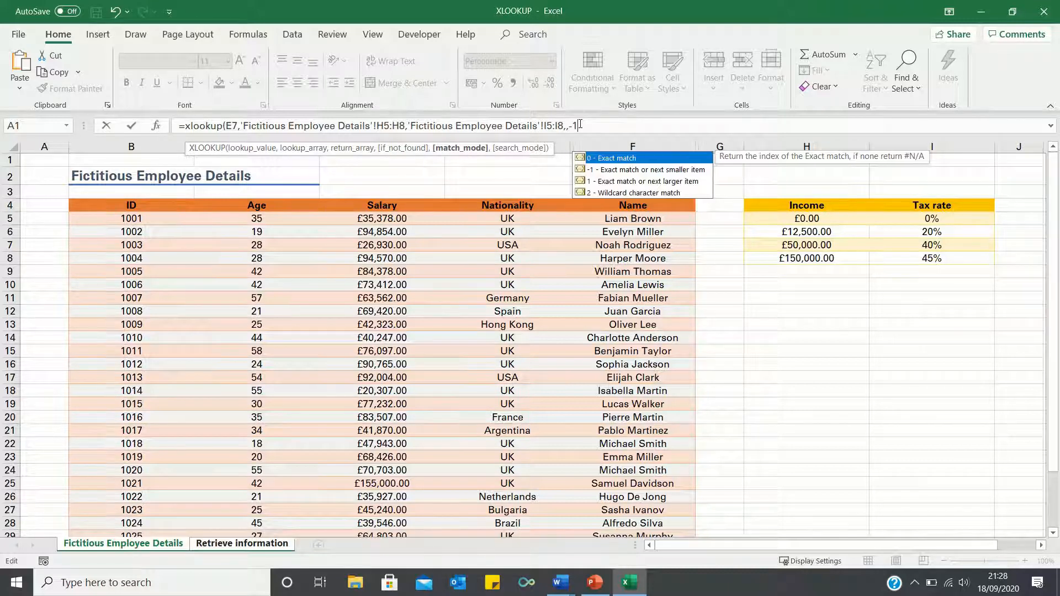
text())
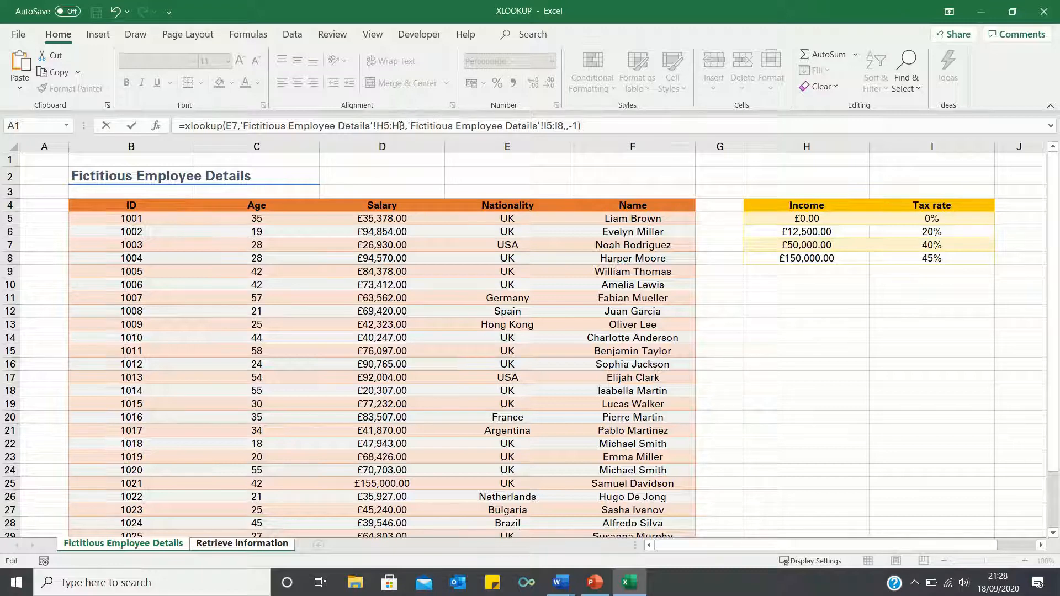
- Make the G7 formula's lookup array $H$5:$H$8 and return array $I$5:$I$8 absolute, and enter the formula
drag(405, 126, 378, 126)
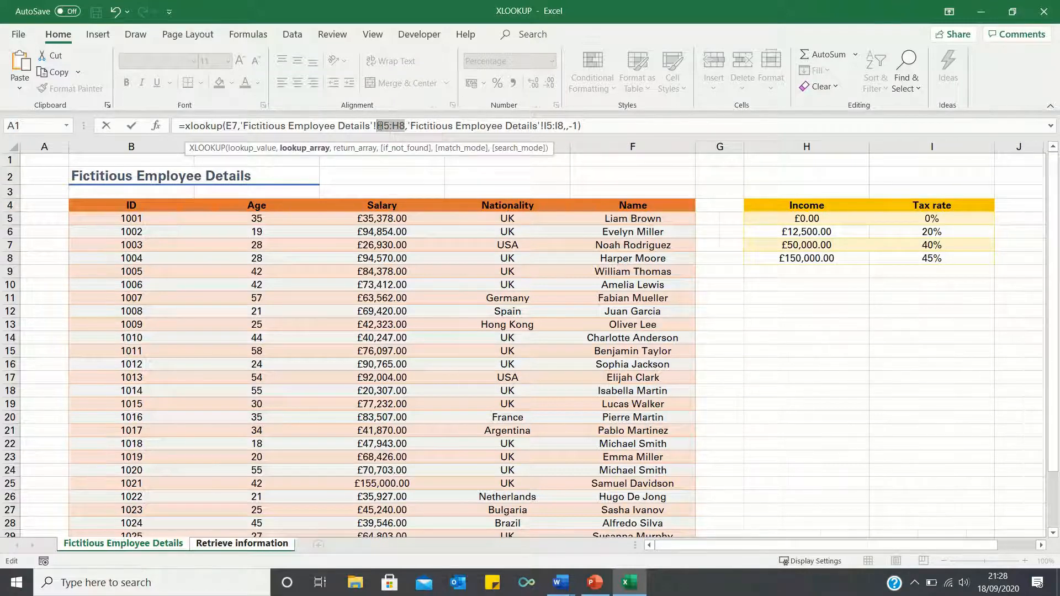
key(F4)
drag(587, 125, 565, 126)
key(F4)
key(Return)
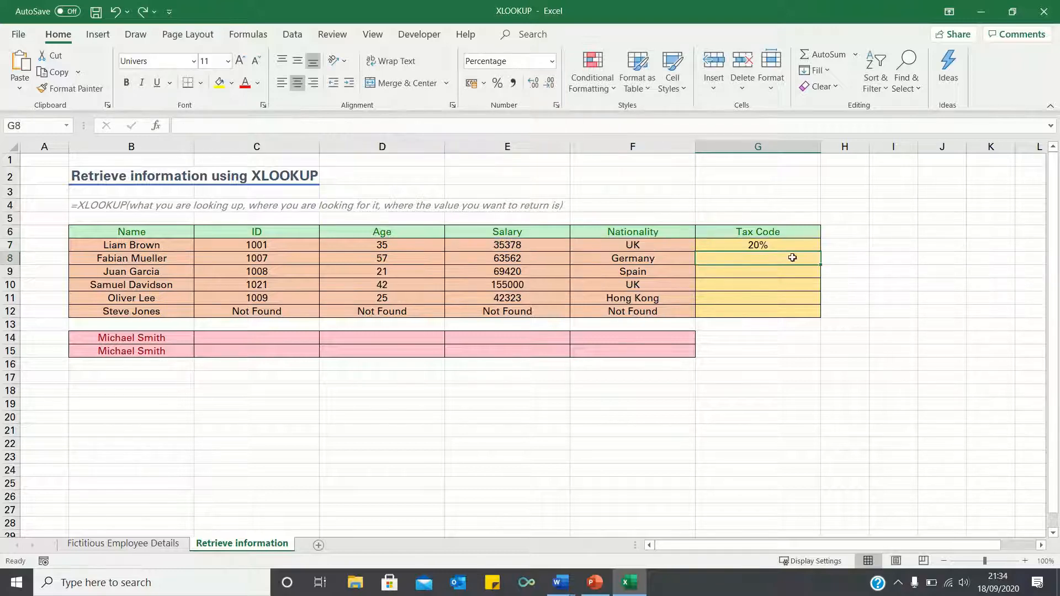
- Fill the G7 tax code formula down to G11 and compare it with the income bands on the employee sheet
click(794, 246)
drag(819, 250, 818, 303)
click(773, 243)
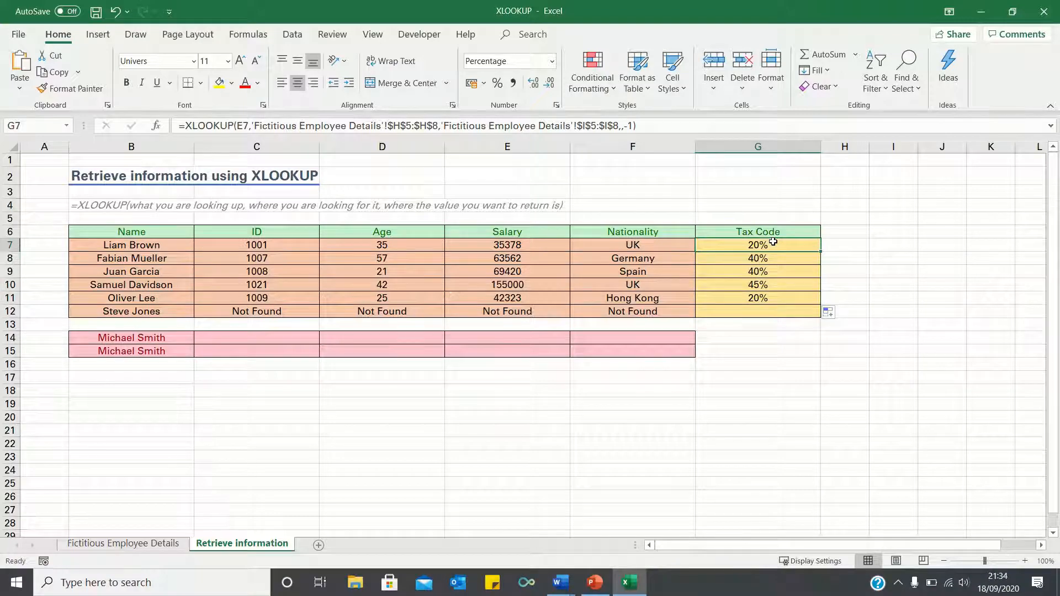
key(ctrl+Page_Up)
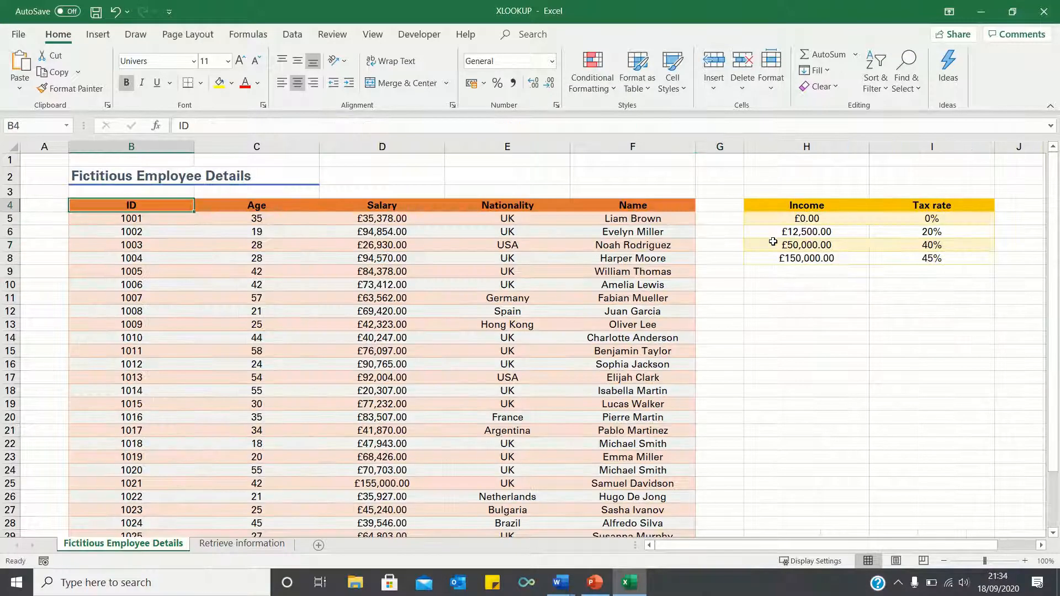
key(ctrl+Page_Down)
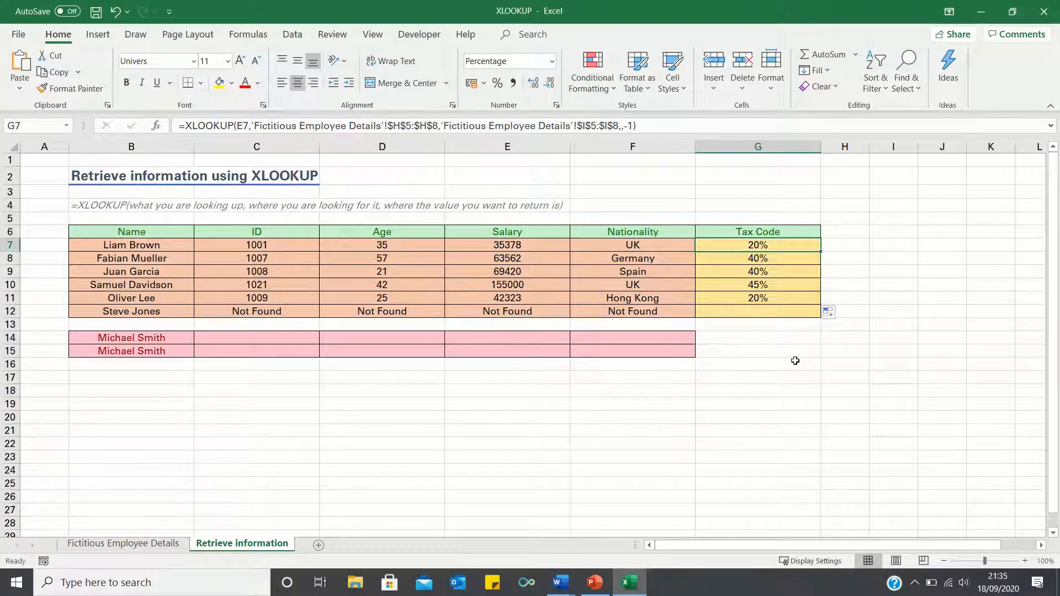
- Check the employee sheet for the name in B14, and paste only the formula from C7 into C14
click(276, 334)
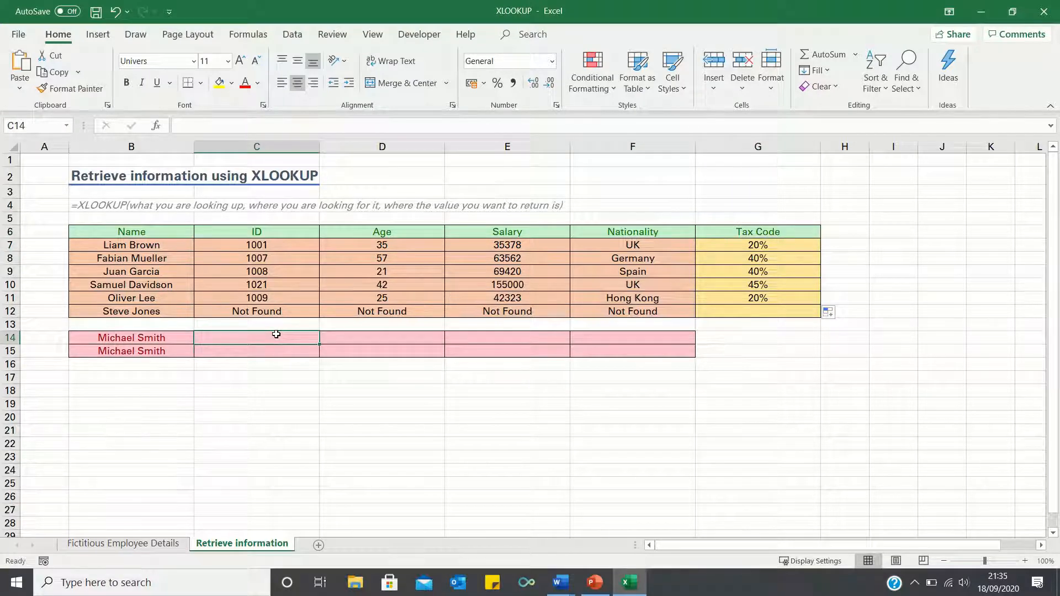
key(ctrl+Page_Up)
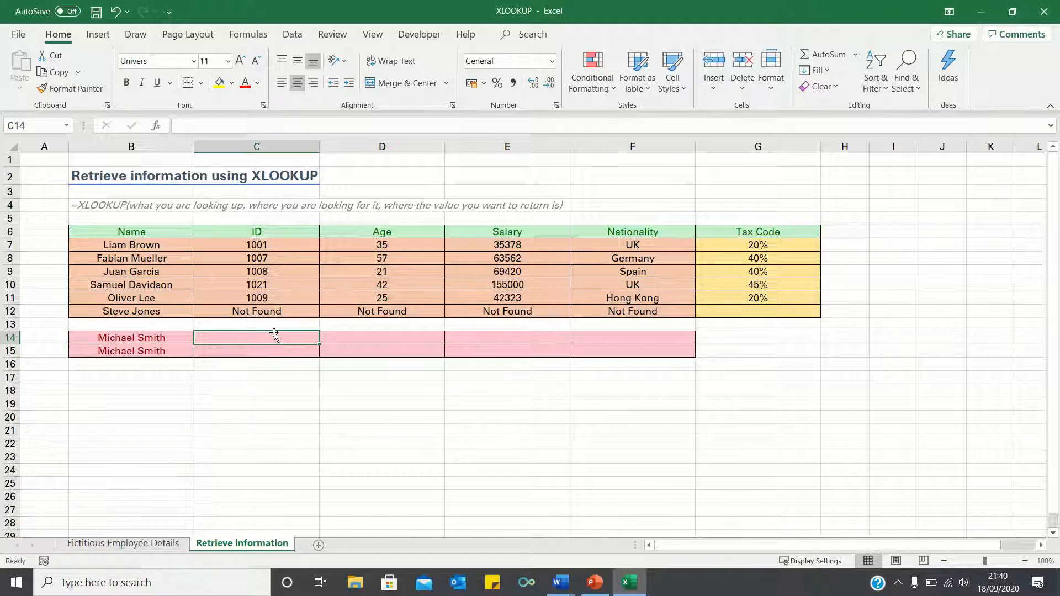
click(296, 244)
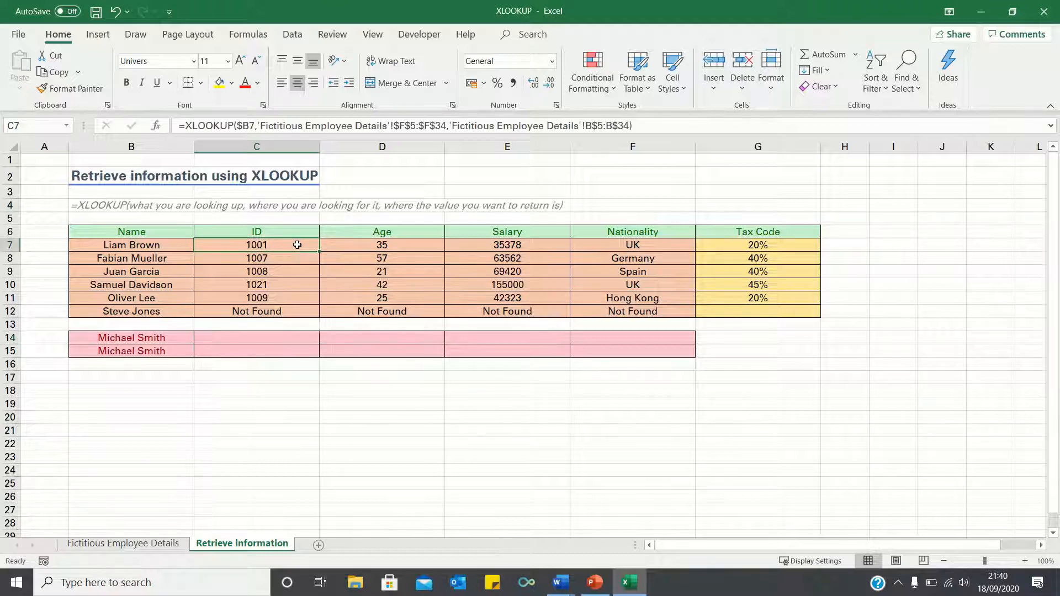
key(ctrl+c)
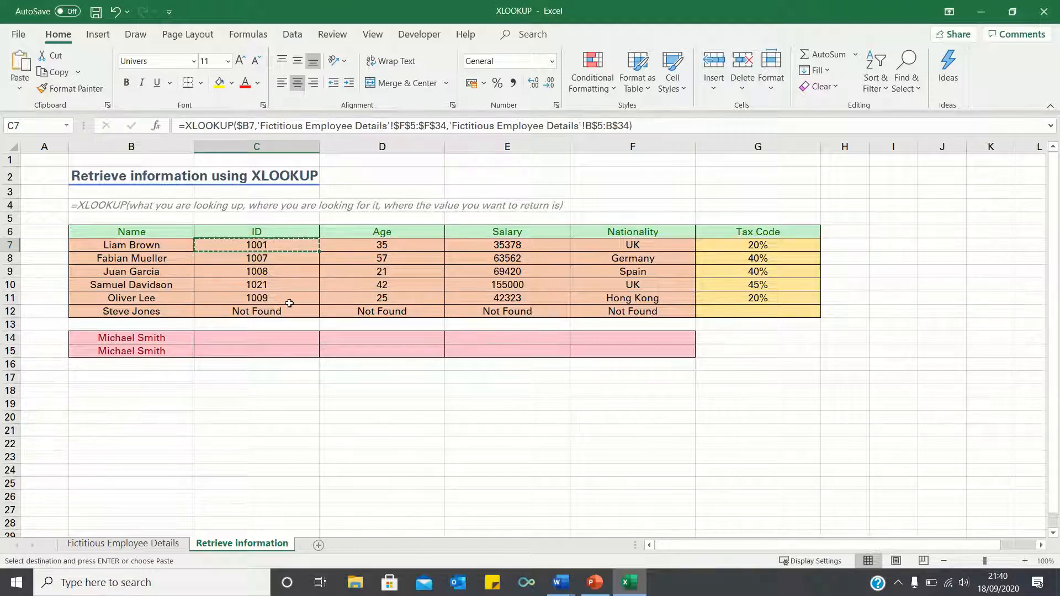
click(284, 336)
key(ctrl+alt+v)
key(f)
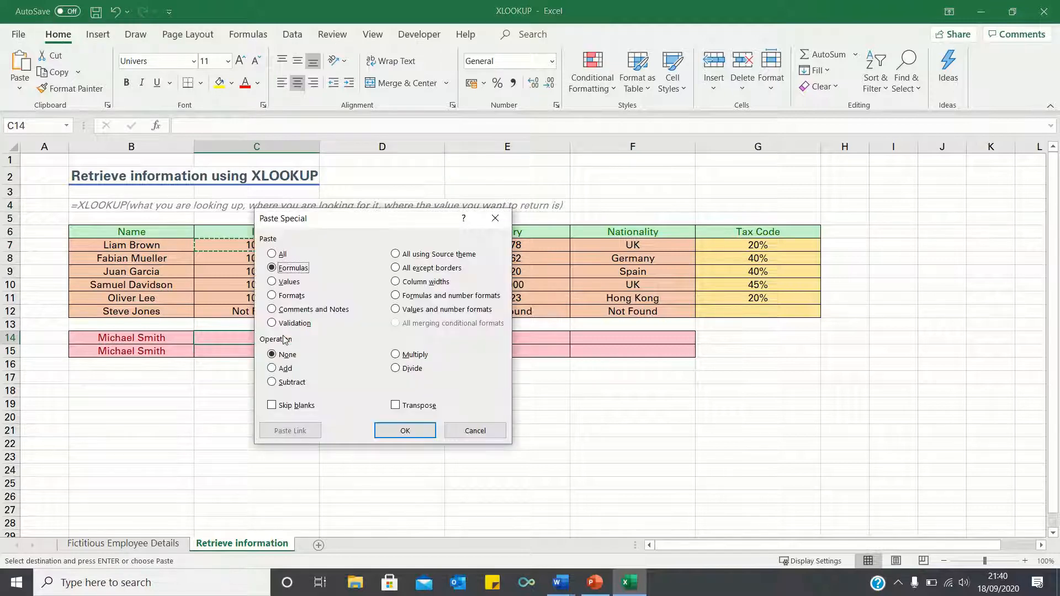
key(Return)
- Extend the C14 formula across to column F and down to row 15, filling C14:F15
key(shift+Right)
key(shift+Right)
key(shift+Right)
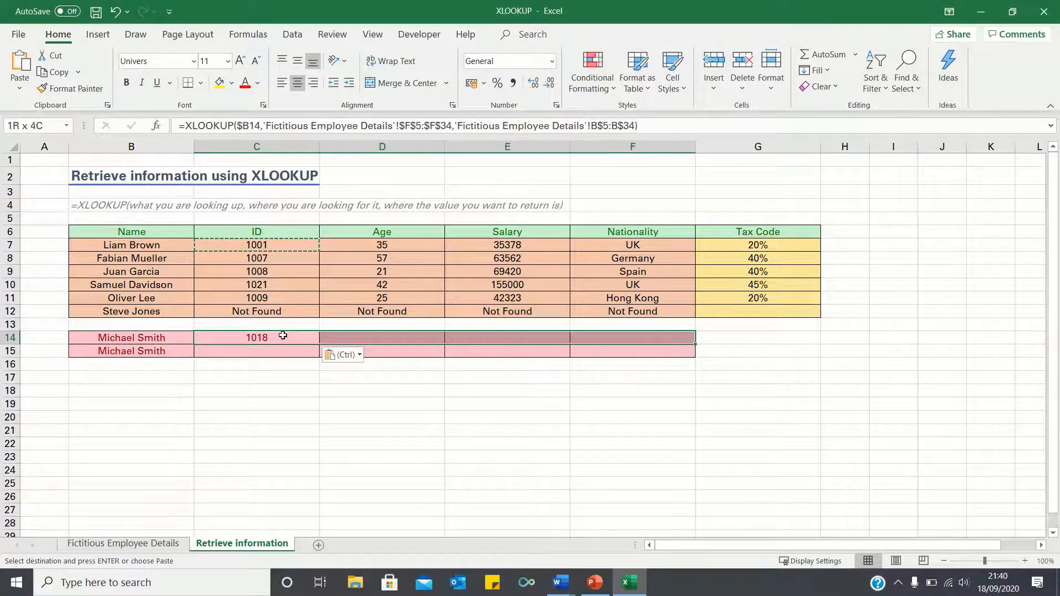
key(Return)
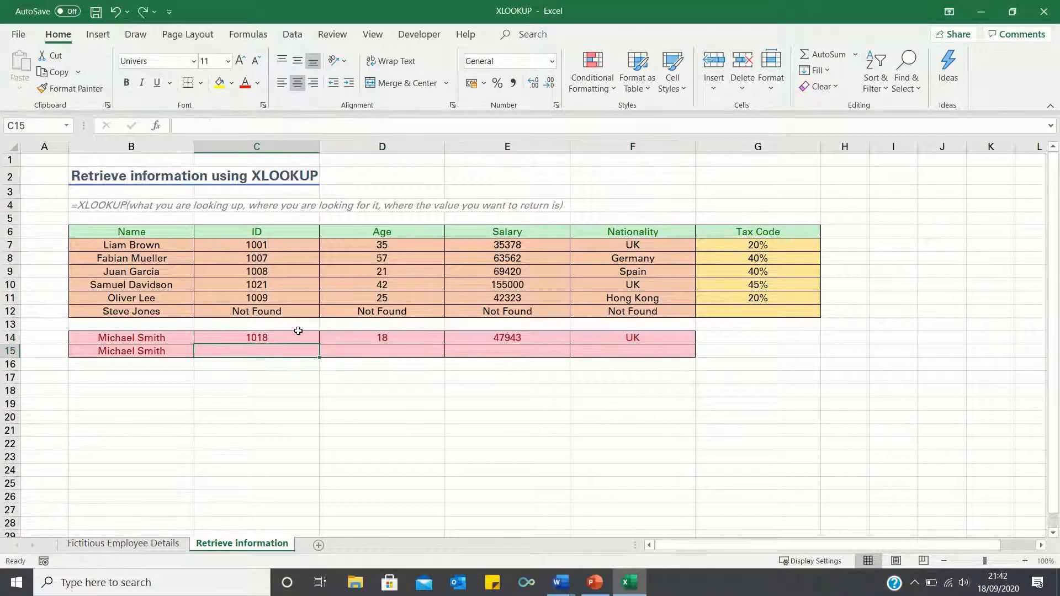
drag(290, 336, 695, 357)
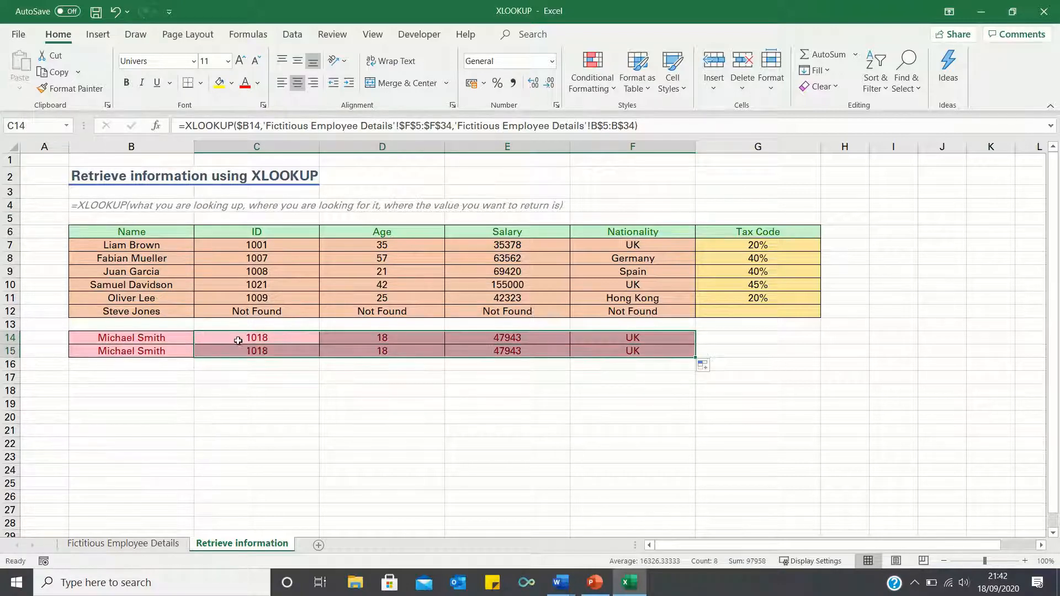
- Set the C15 formula's search_mode to -1 (search last-to-first), leaving if_not_found and match_mode empty
click(265, 342)
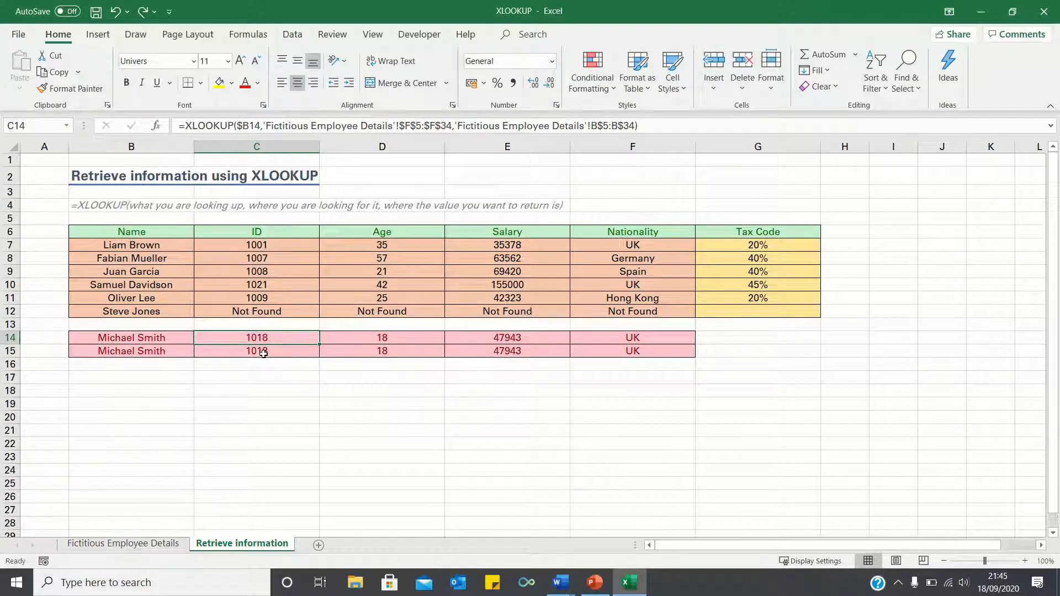
click(263, 352)
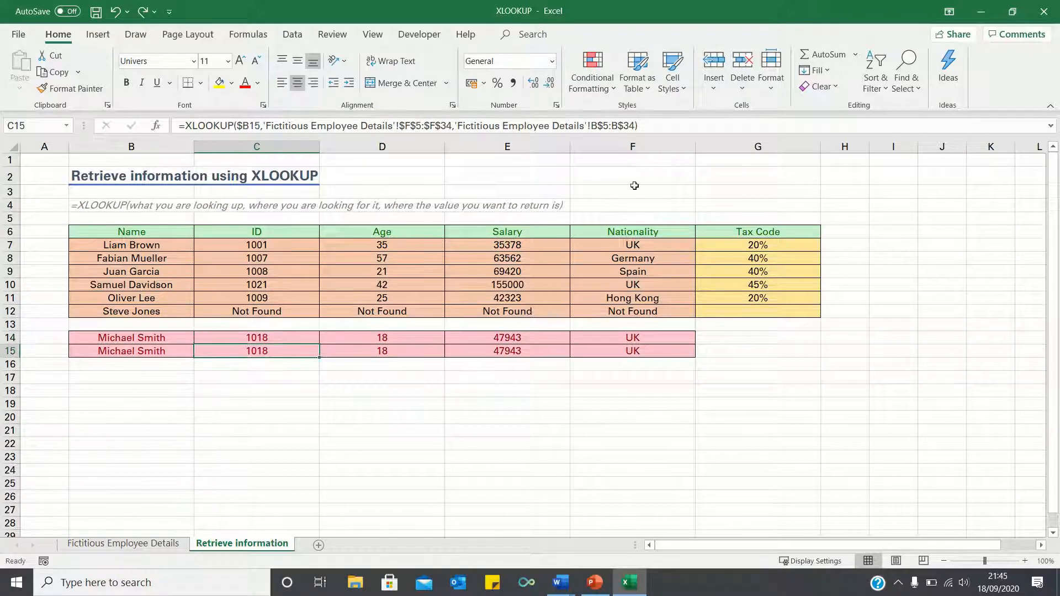
click(636, 126)
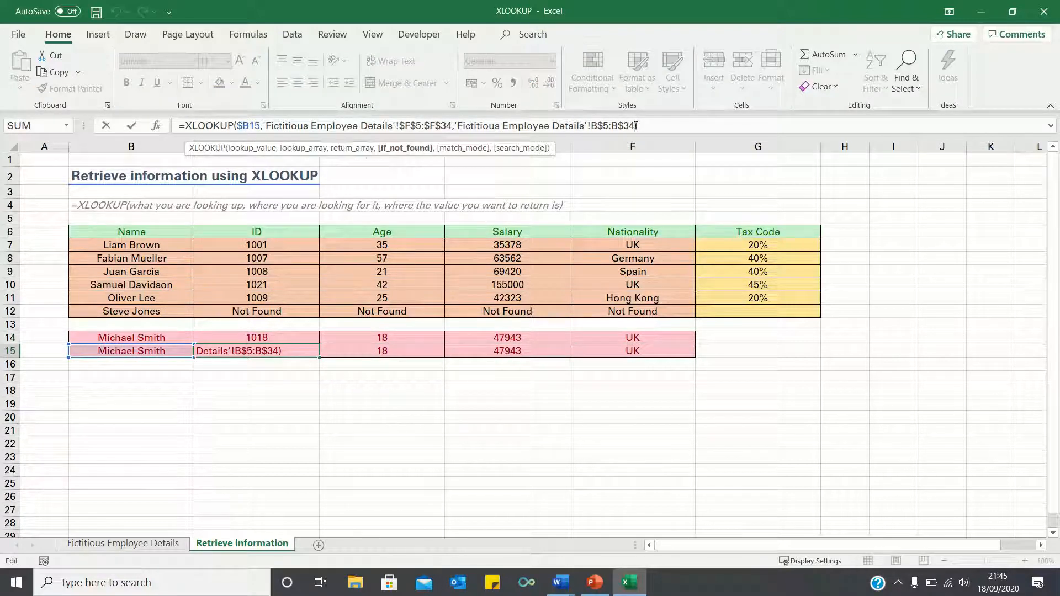
text(,,,-1)
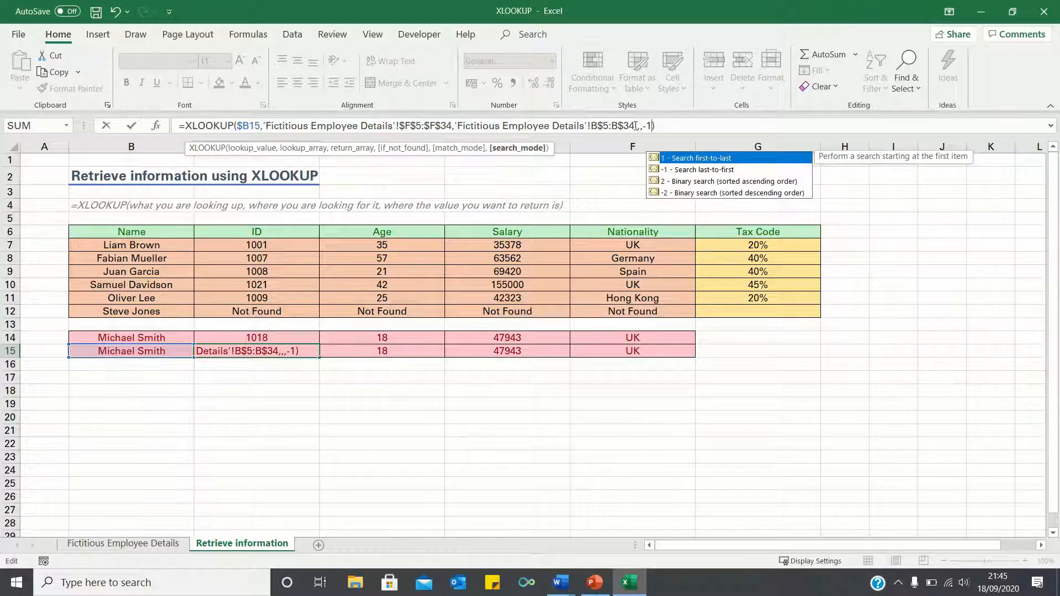
key(Return)
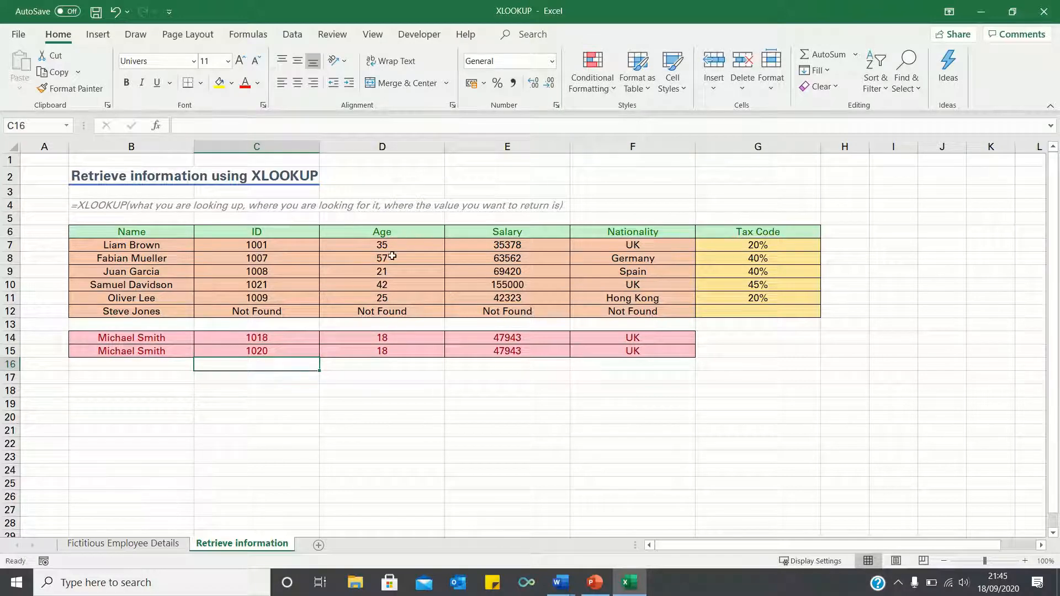
- Fill the C15 formula across to F15 and check rows 14 and 15 against the duplicate name's entries on the employee sheet
click(315, 352)
drag(315, 352, 646, 353)
click(308, 338)
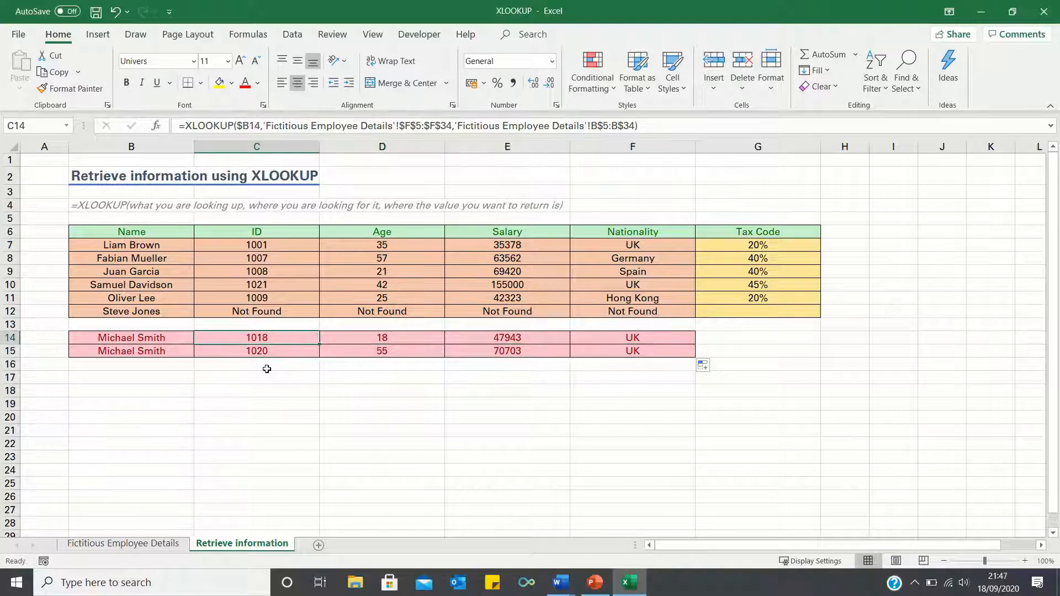
key(ctrl+Page_Up)
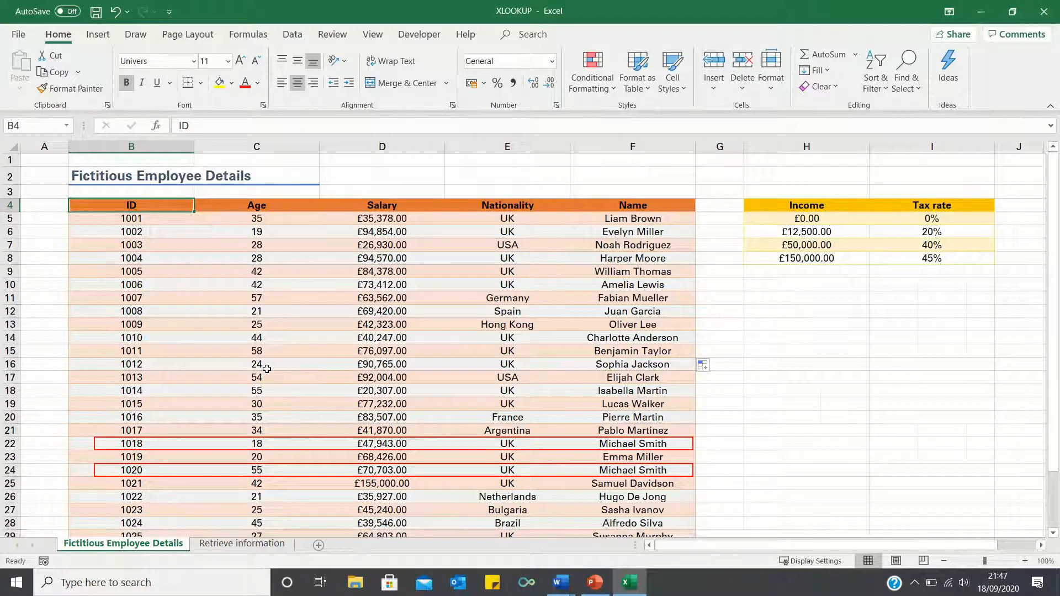
key(ctrl+Page_Down)
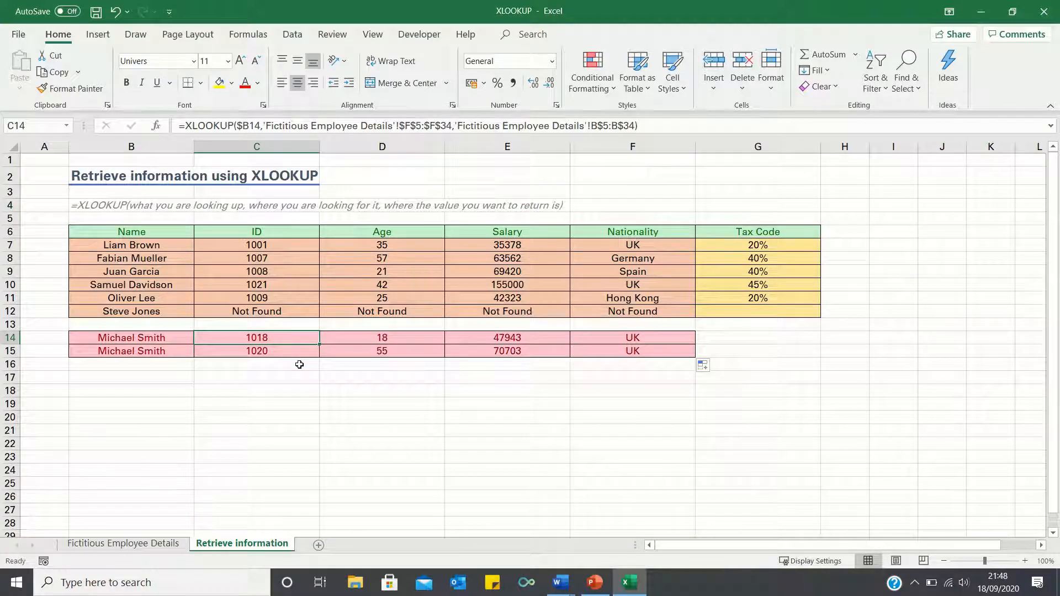